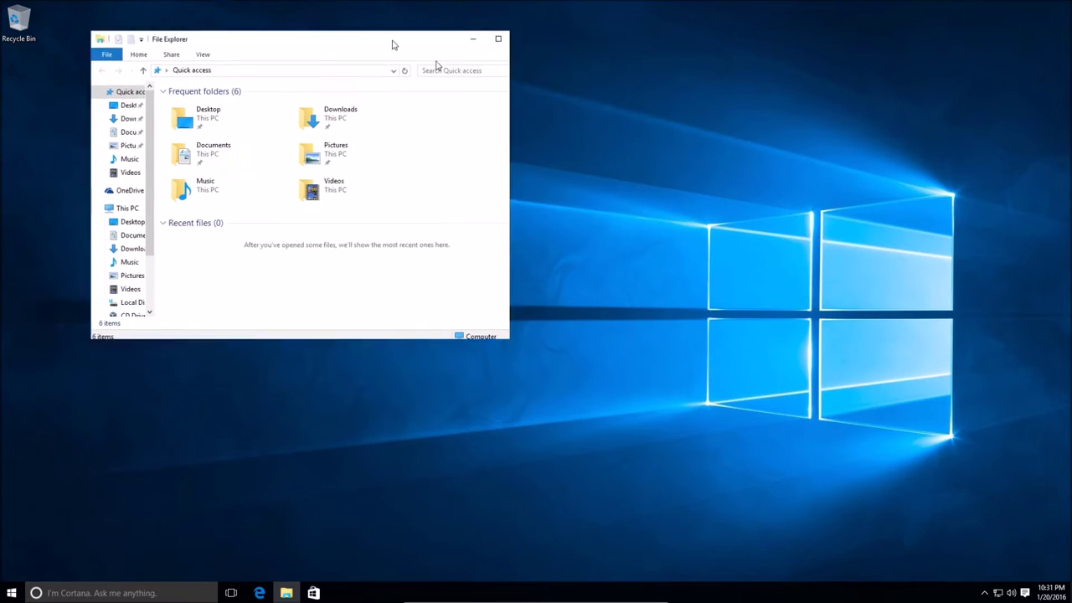
Centre the File Explorer window on screen and bring up the Windows search panel
left_click_drag(312, 28, 635, 174)
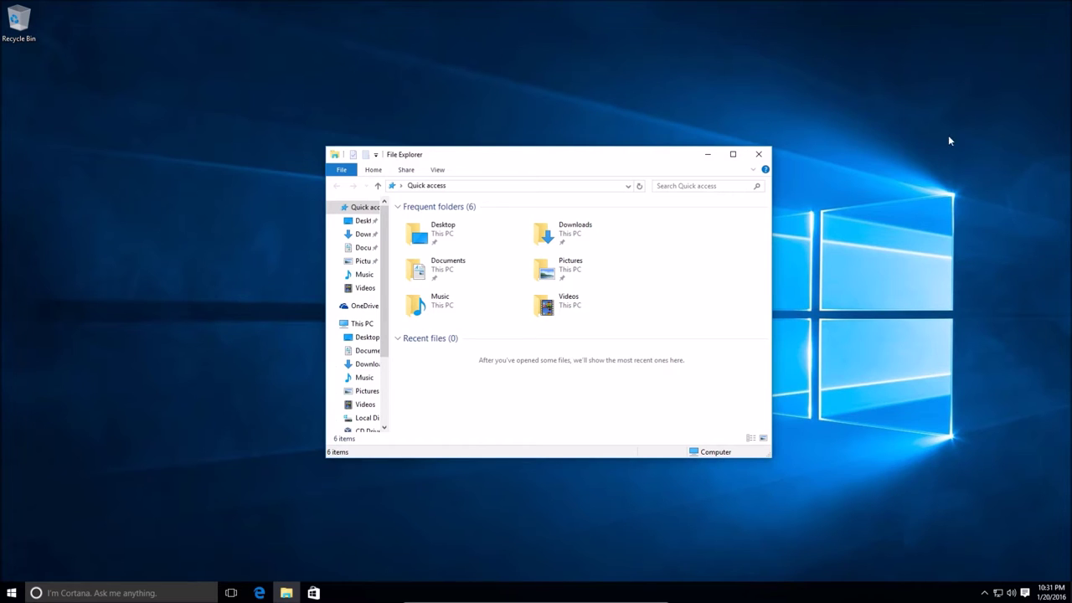
left_click(115, 593)
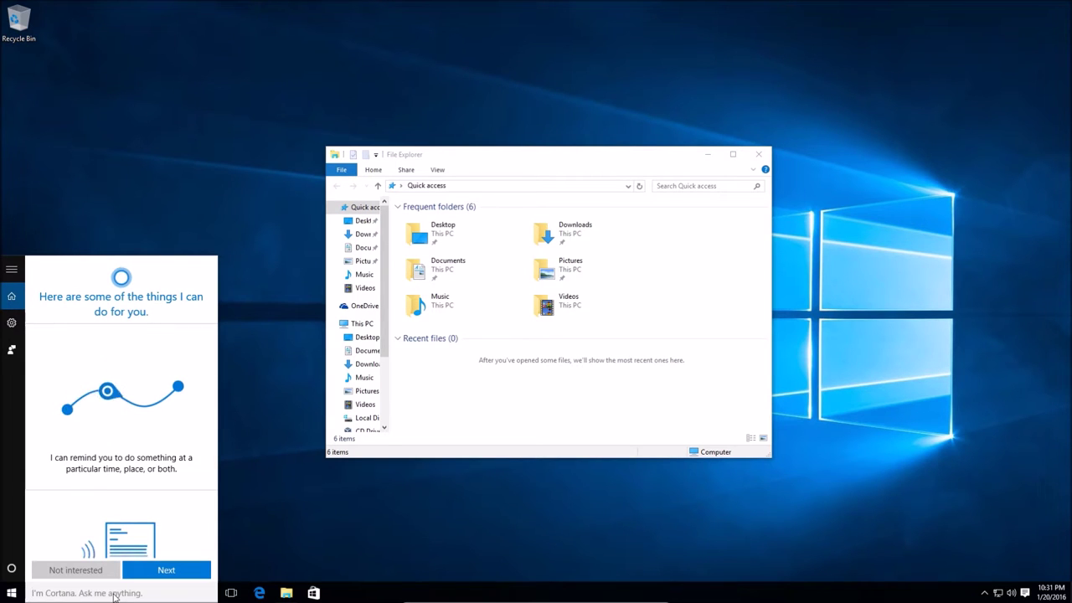
Launch Paint, paste the desktop screen capture, and maximize the window
type("paint")
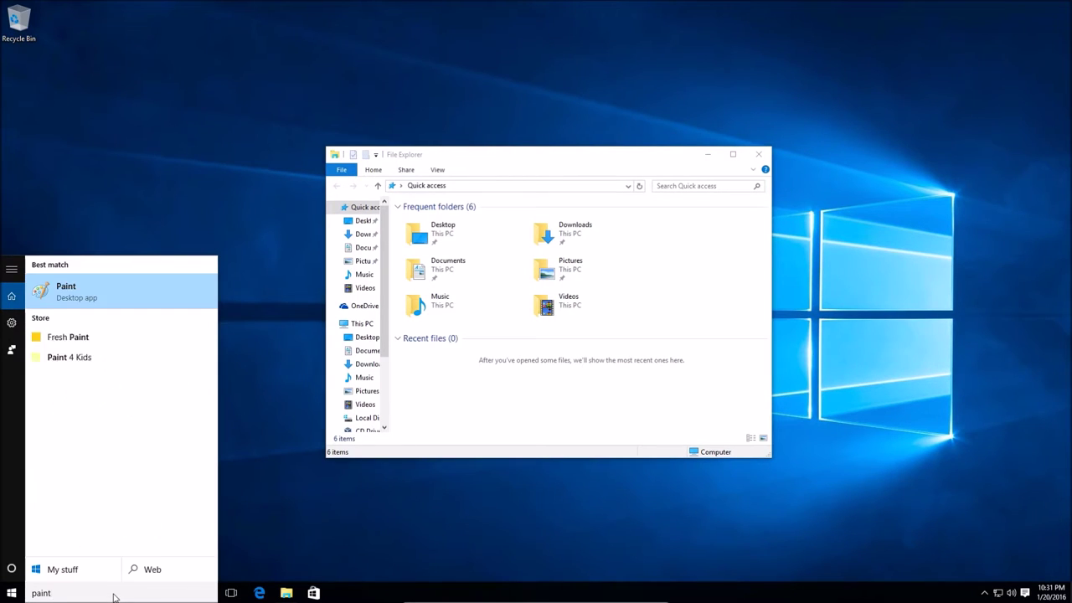
key("Return")
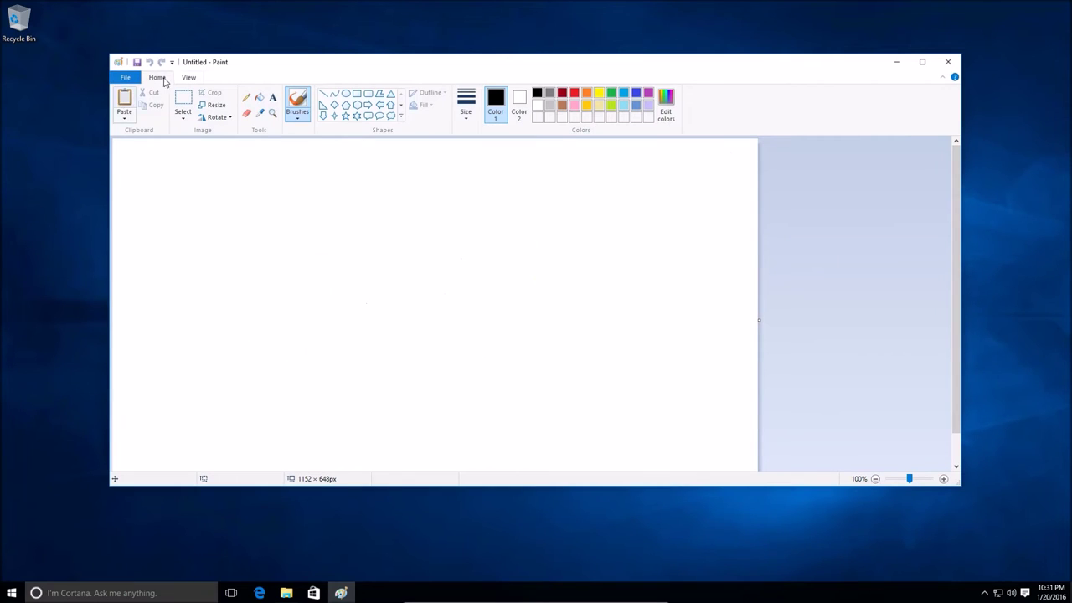
left_click(131, 99)
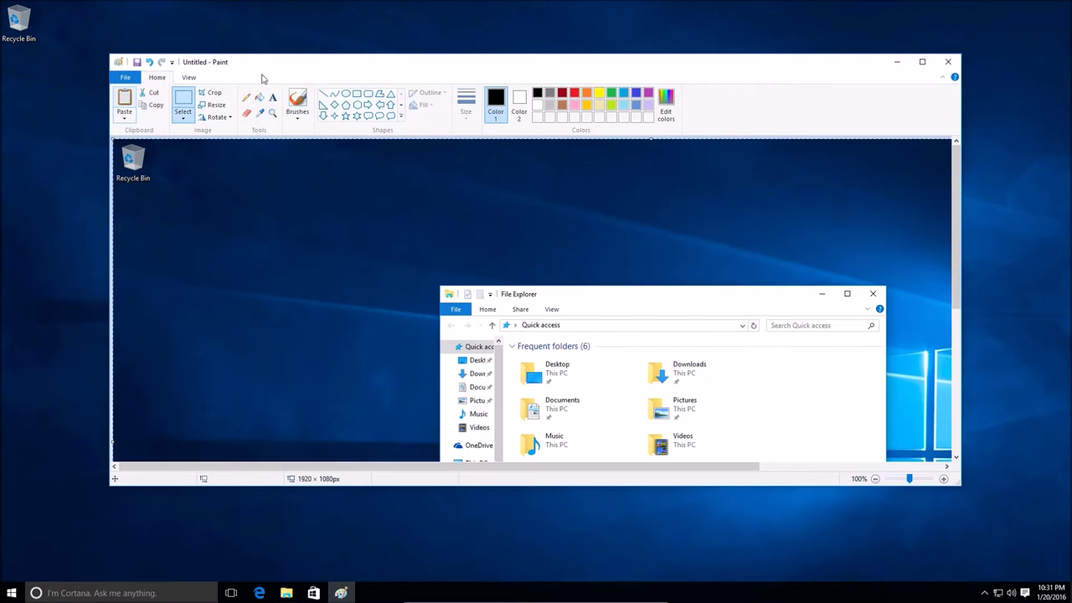
left_click(922, 61)
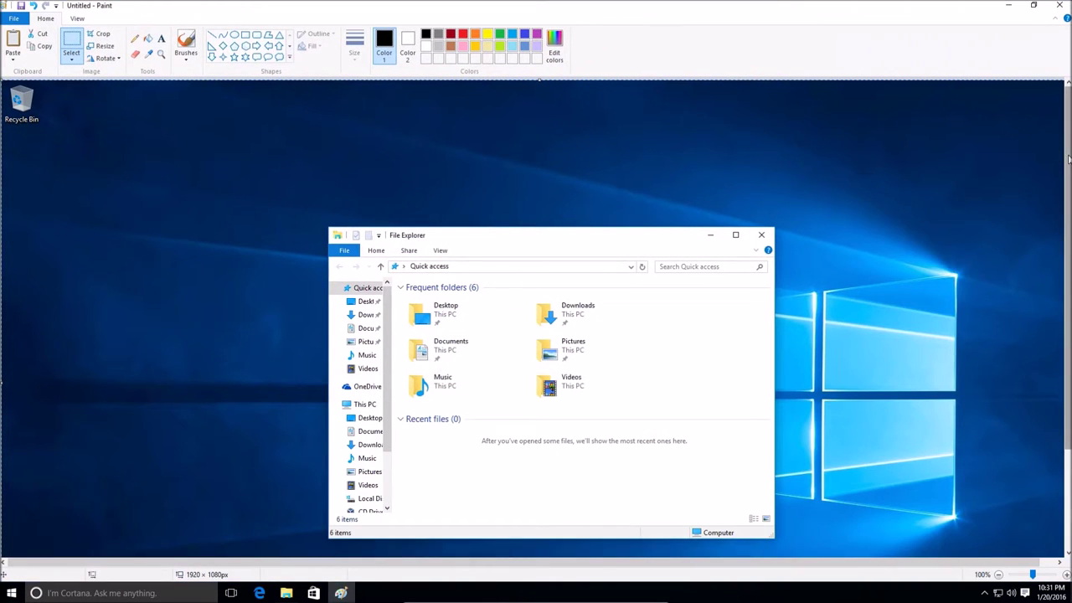
scroll(1068, 159, "down", 3)
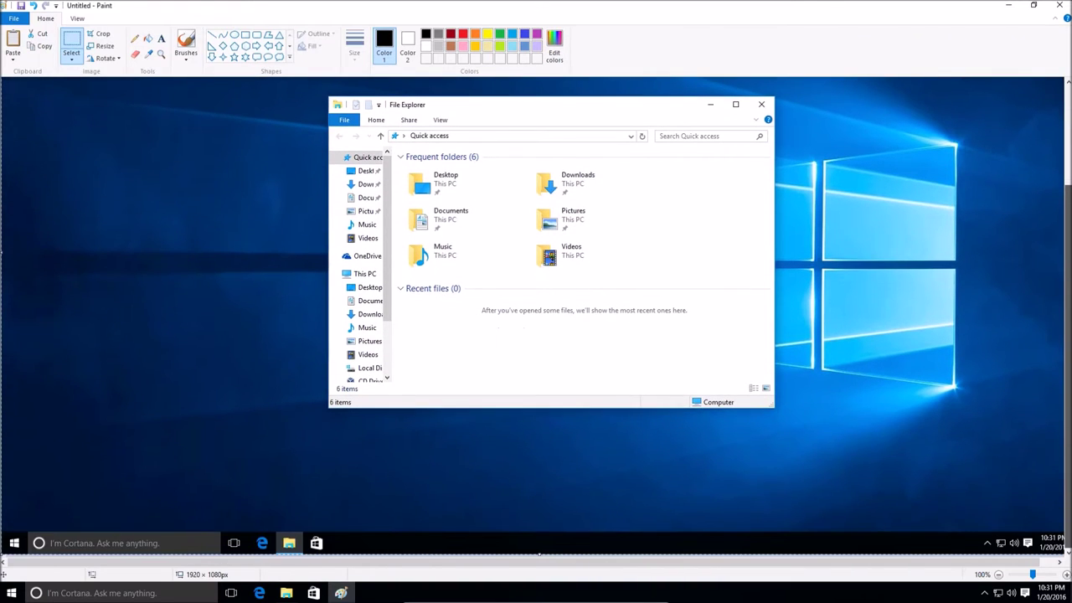
scroll(536, 318, "up", 3)
Save the image as a PNG picture named 'trial' in the Pictures folder
left_click(14, 17)
mouse_move(33, 111)
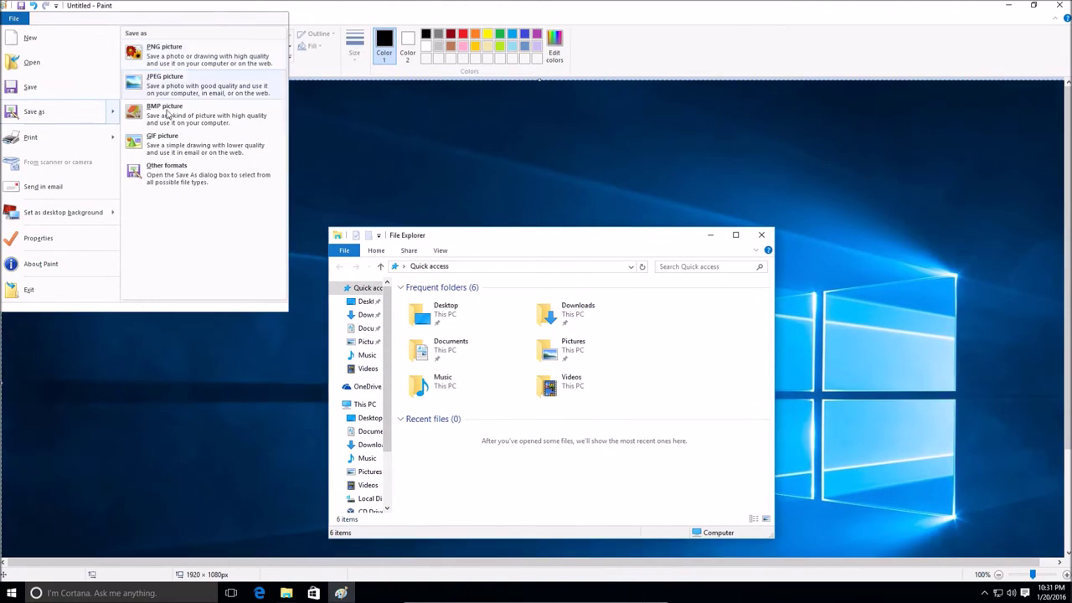
left_click(178, 56)
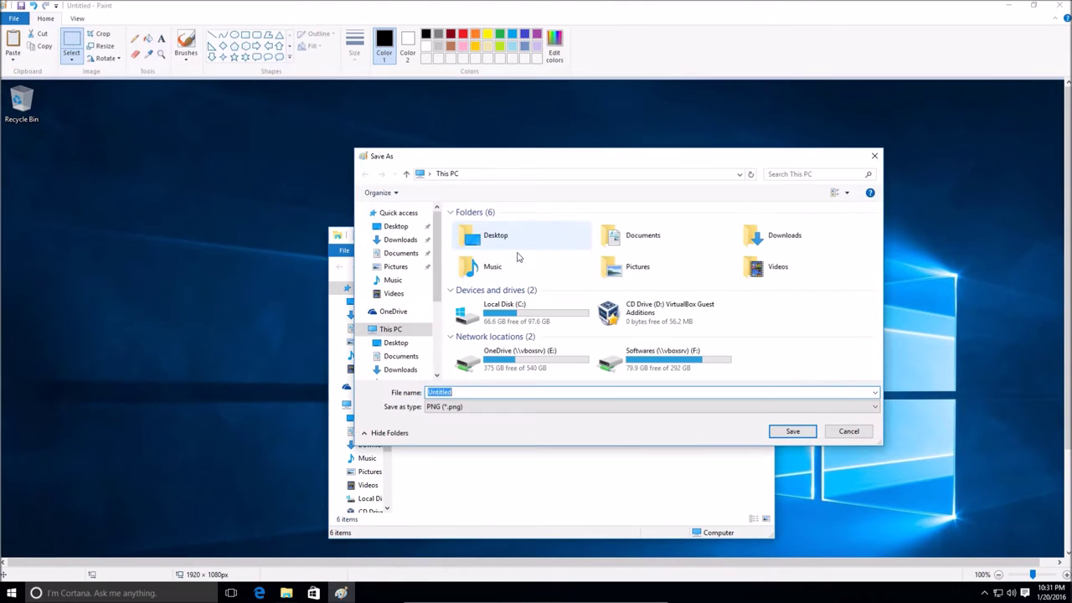
double_click(641, 268)
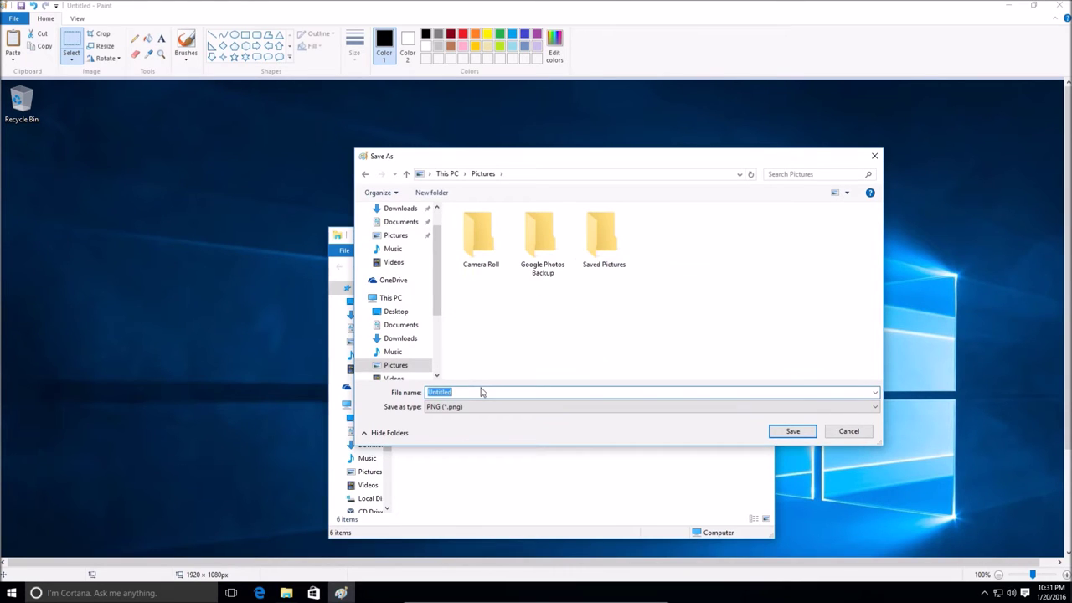
type("trial")
left_click(792, 431)
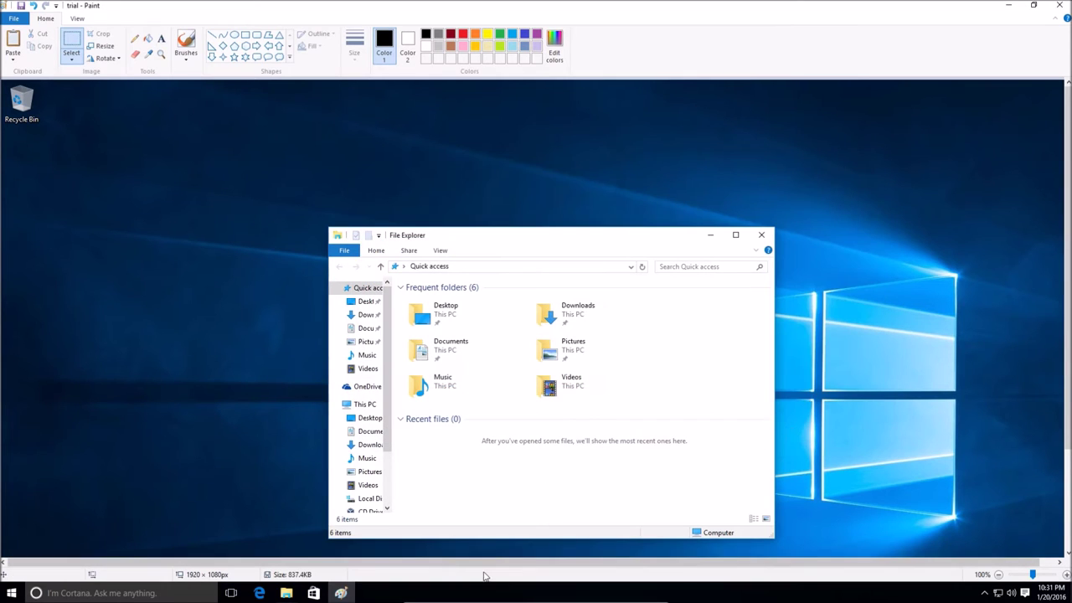
Close Paint and view the trial PNG from Pictures full screen in Photos
left_click(1060, 5)
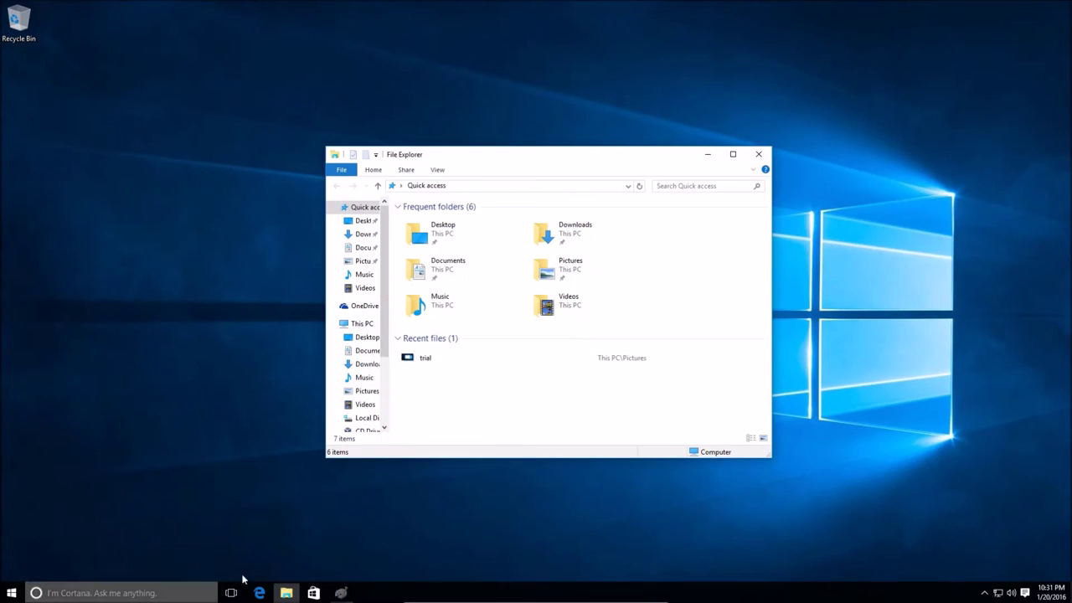
double_click(573, 261)
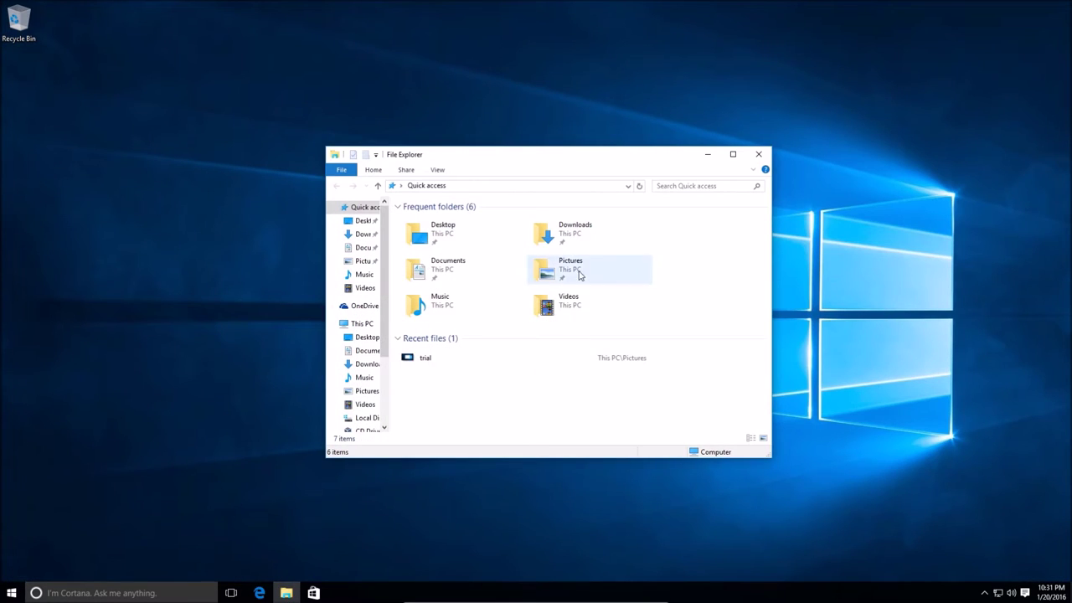
left_click(618, 238)
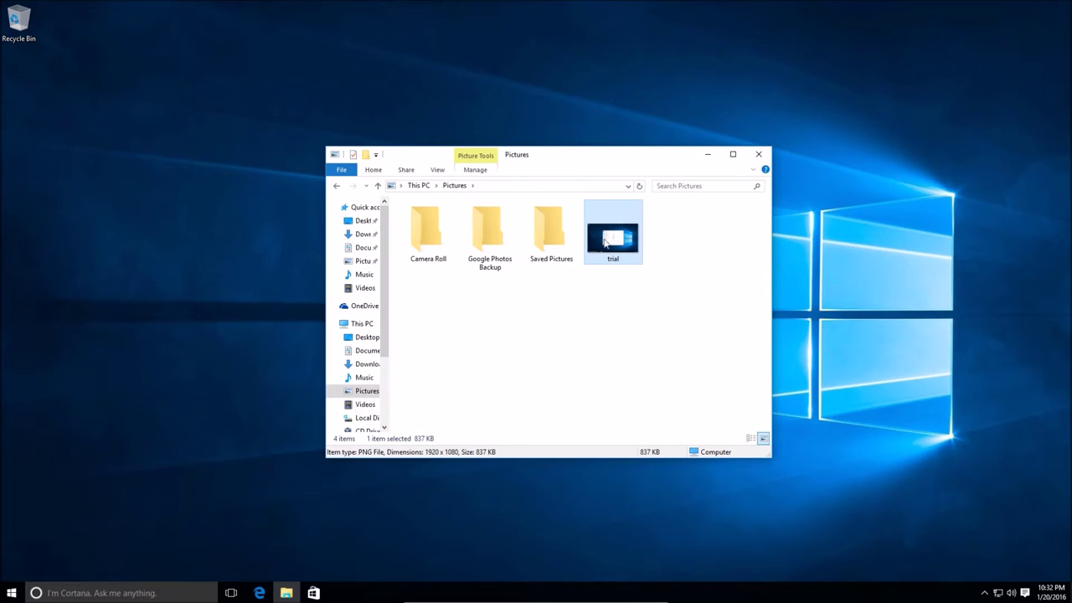
double_click(605, 241)
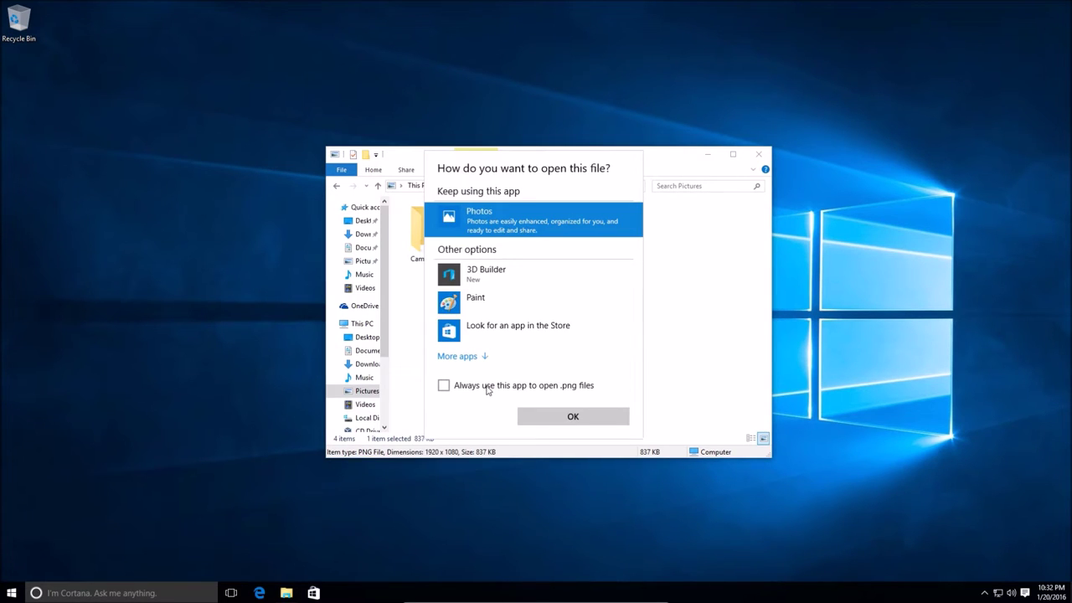
left_click(549, 416)
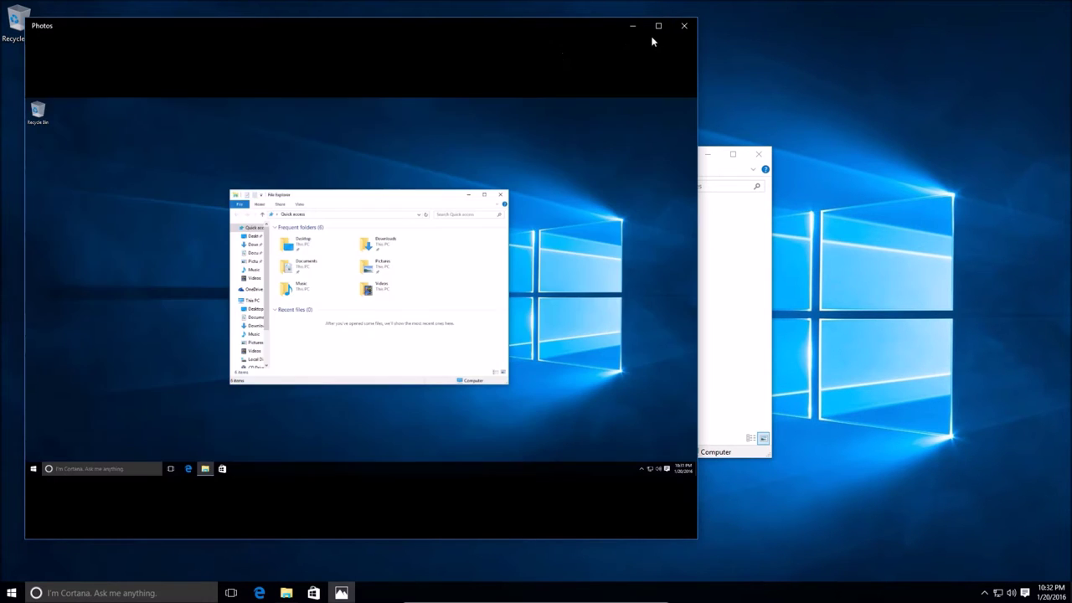
left_click(659, 25)
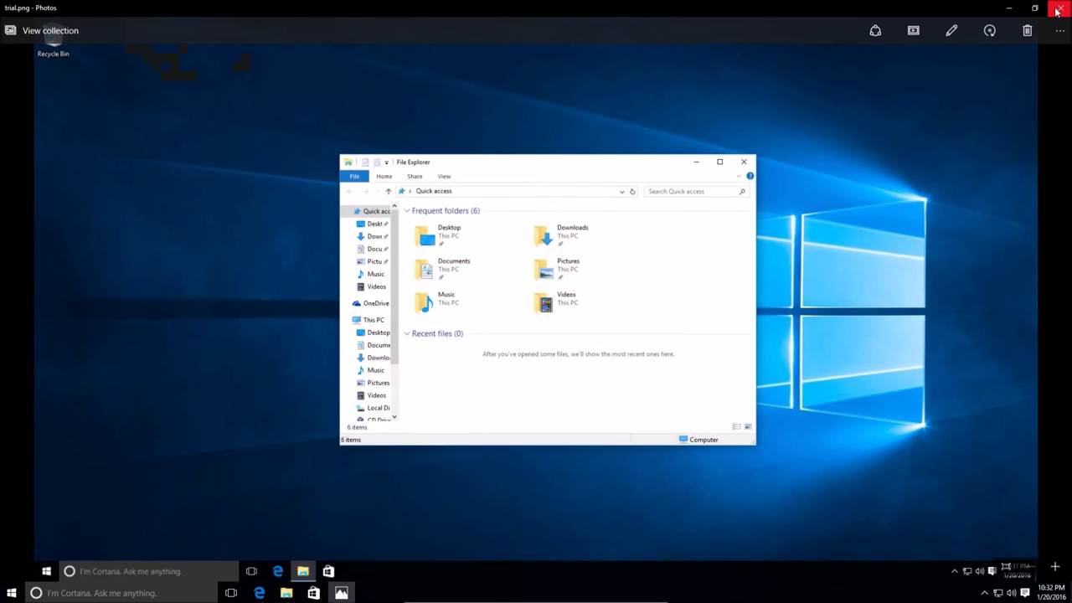
Close Photos, reposition the Pictures window, and bring up the Windows search panel
left_click(1061, 8)
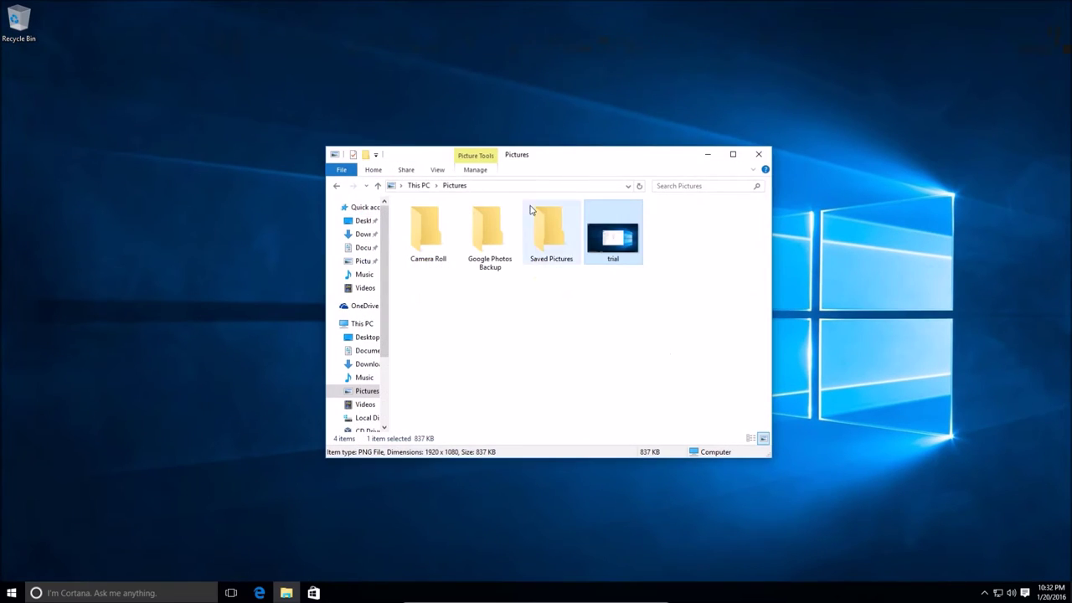
mouse_move(610, 159)
left_mouse_down()
mouse_move(528, 149)
mouse_move(702, 159)
left_mouse_up()
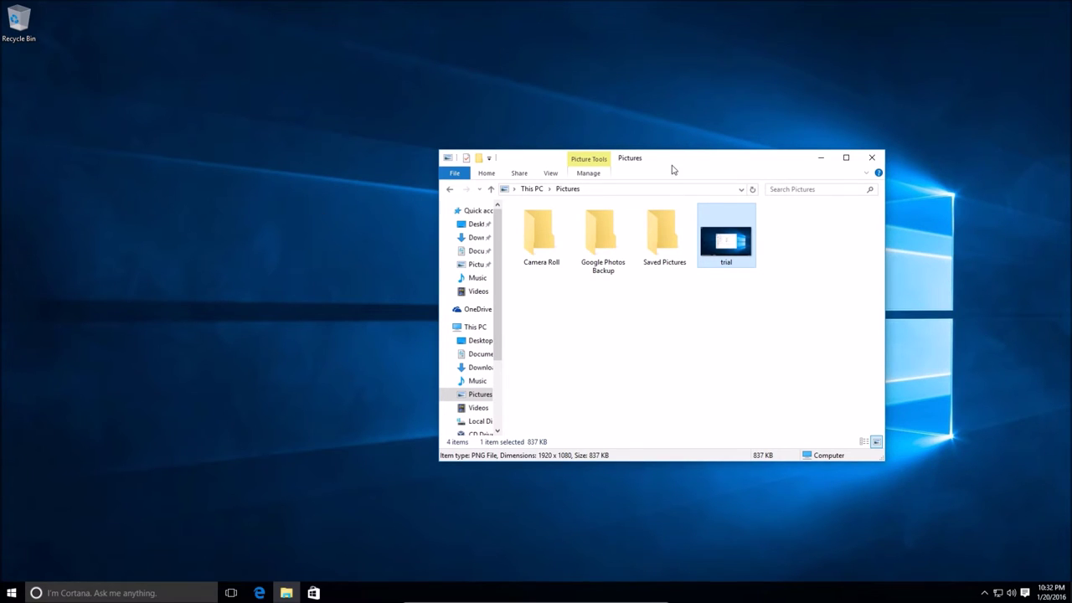
left_click_drag(674, 168, 620, 170)
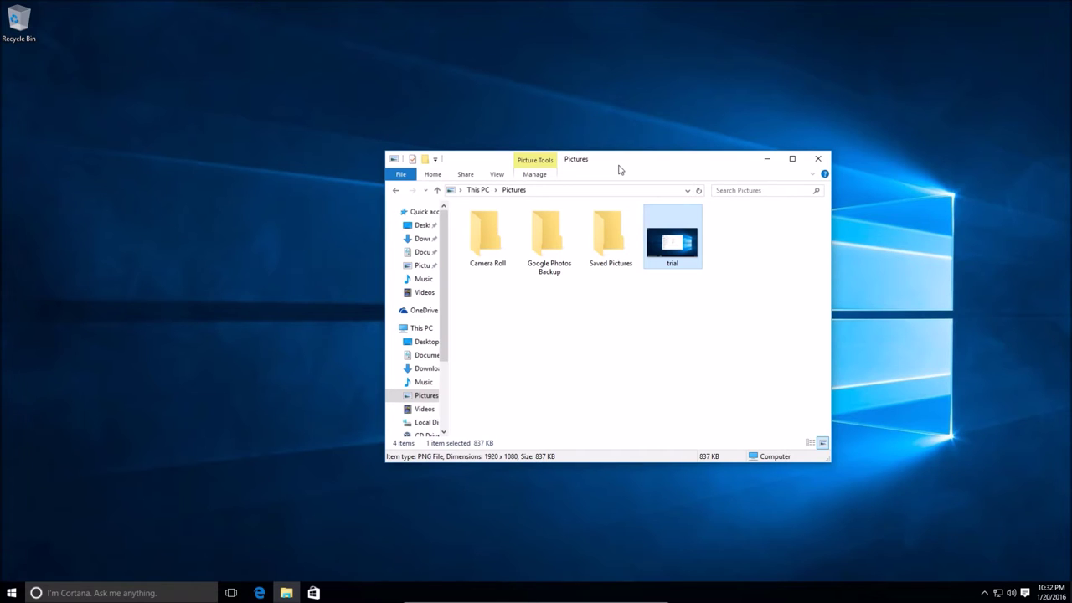
left_click(180, 595)
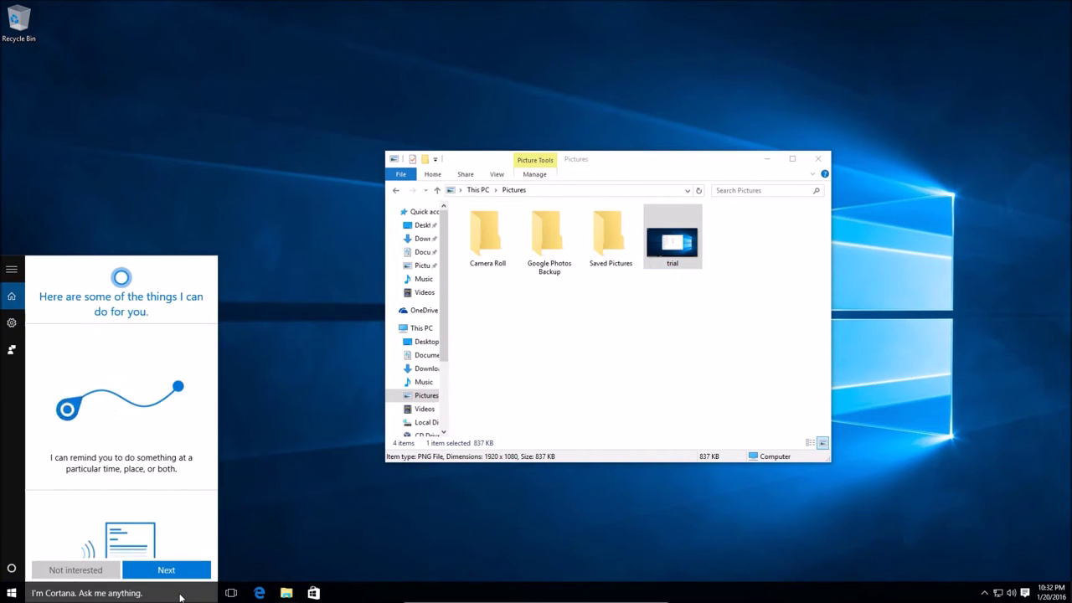
Open Paint via 'mspa', shrink the canvas, and paste the captured Pictures window
type("msp")
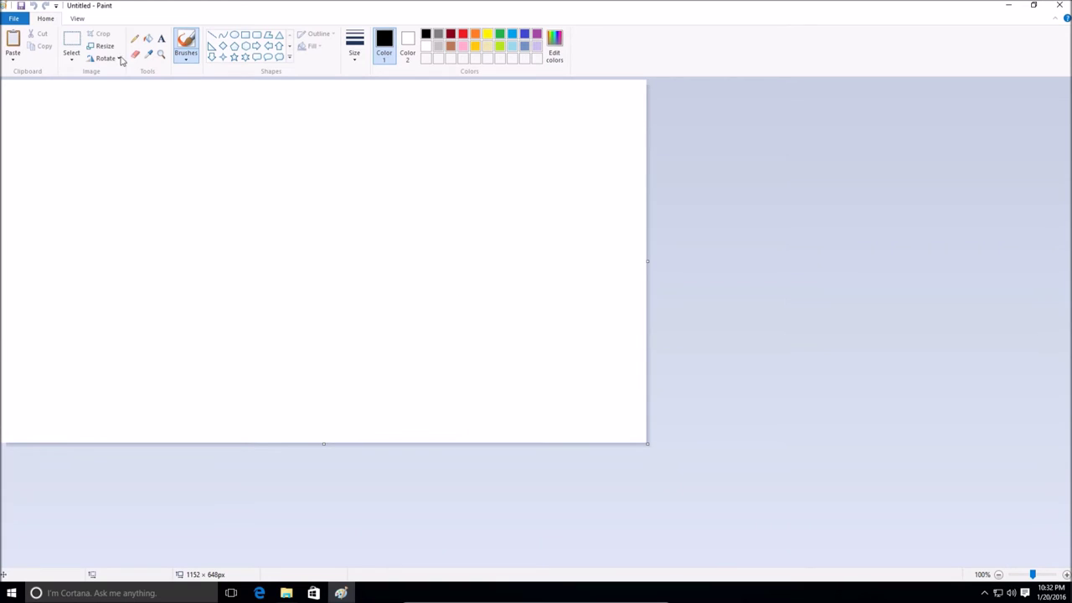
left_click_drag(648, 444, 173, 234)
left_click(13, 39)
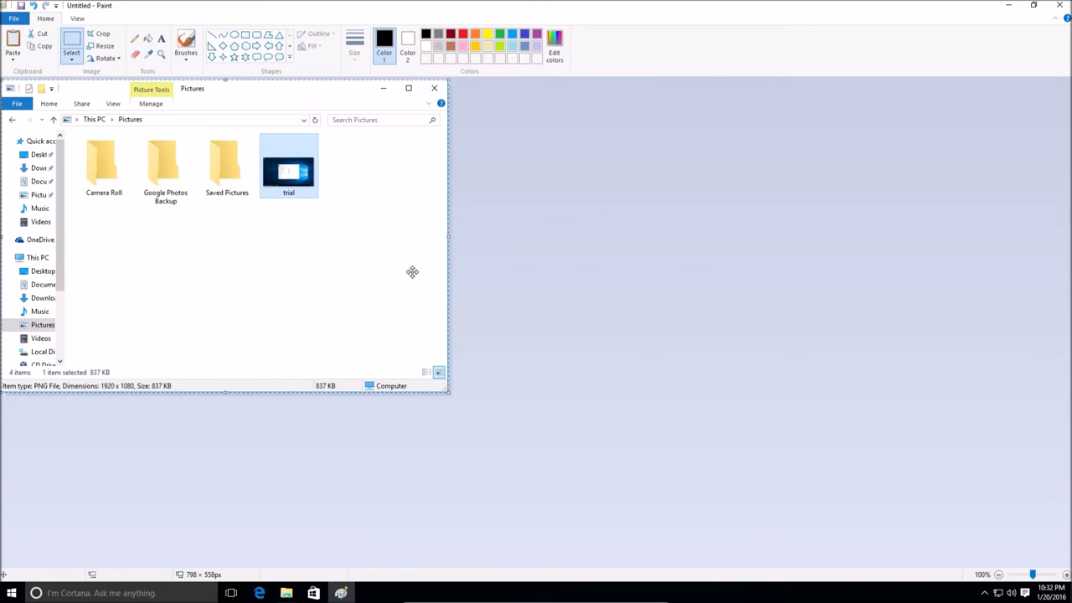
left_click(540, 224)
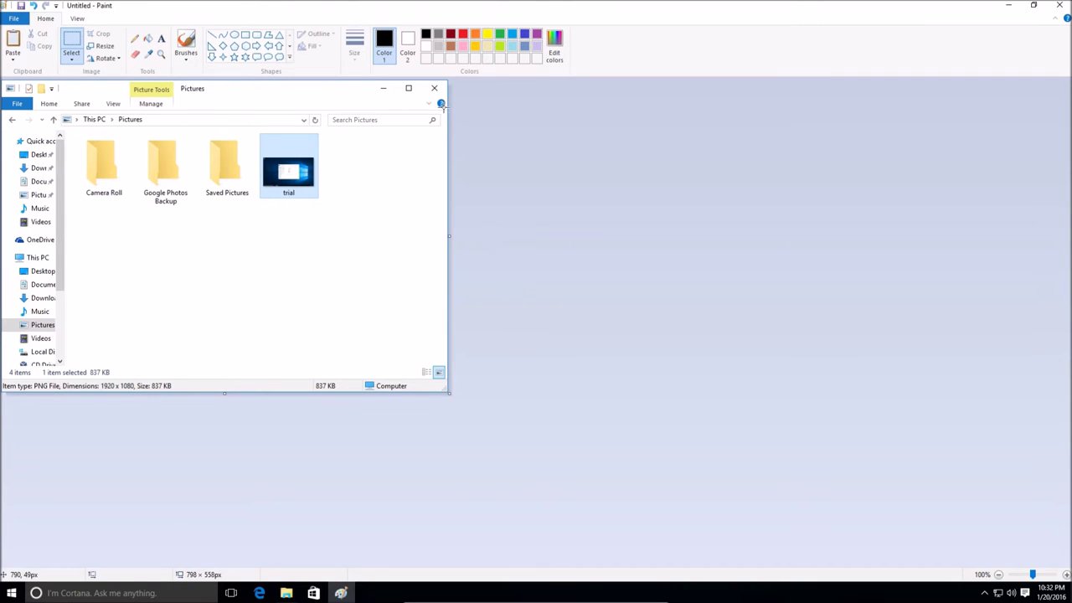
Move Explorer aside and save the Paint image as PNG named 'fileexporer'
left_click(285, 593)
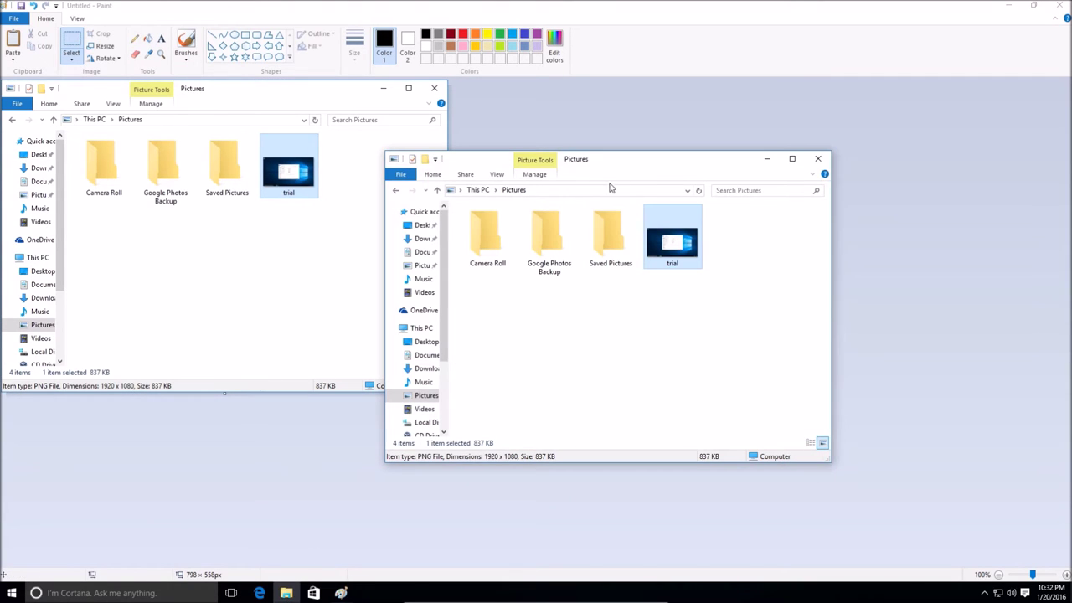
left_click_drag(637, 160, 807, 158)
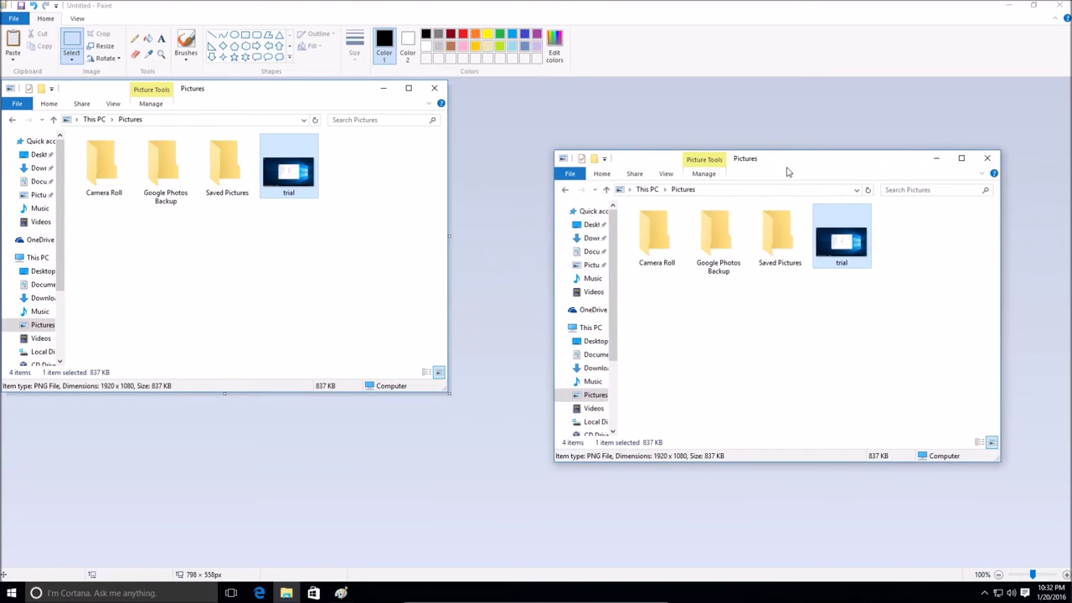
left_click(491, 203)
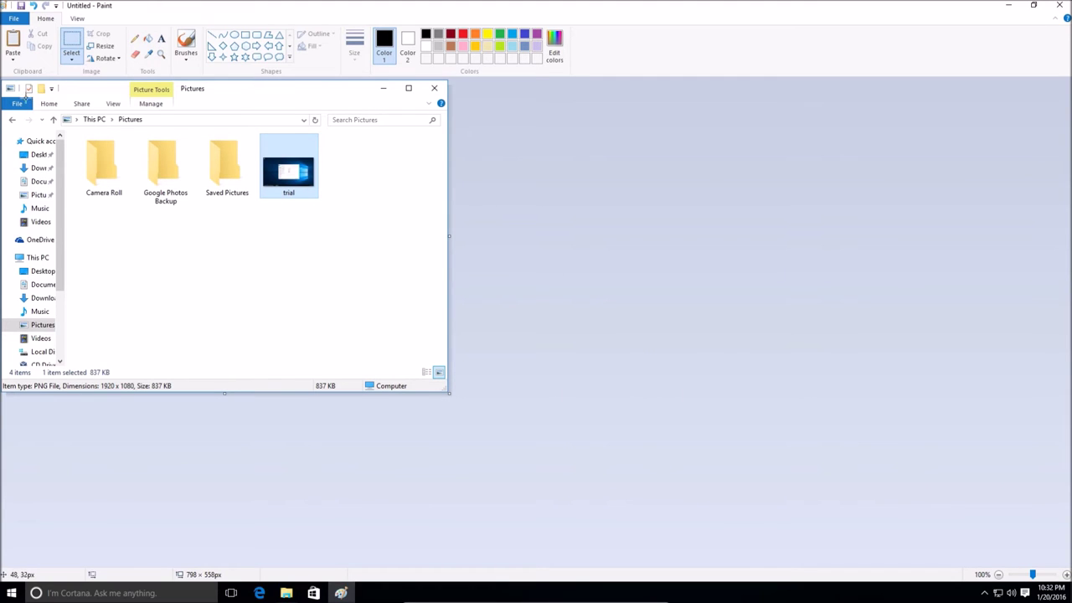
left_click(15, 18)
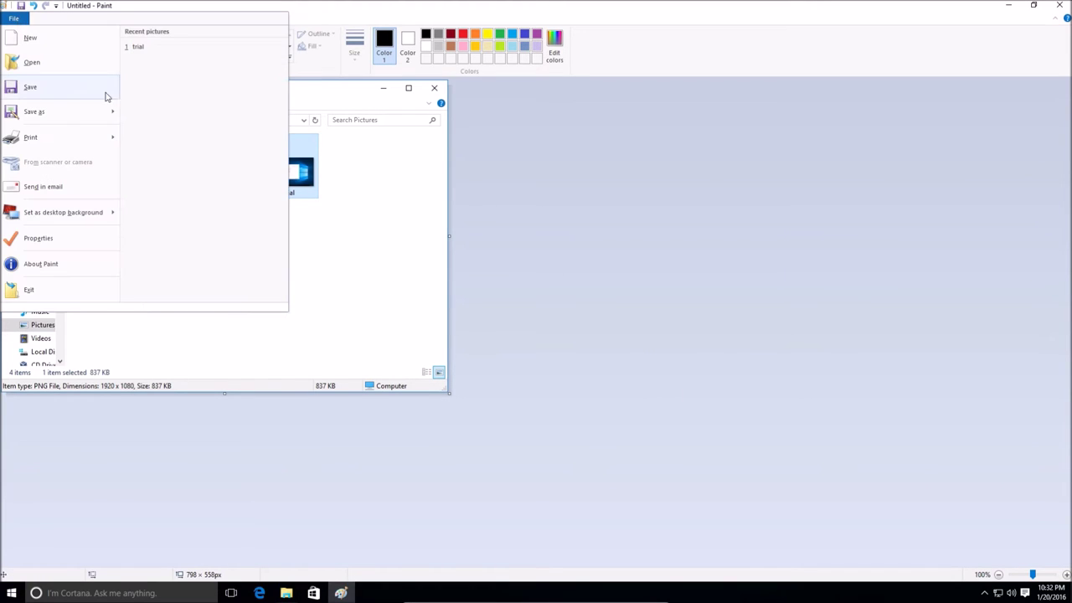
left_click(154, 52)
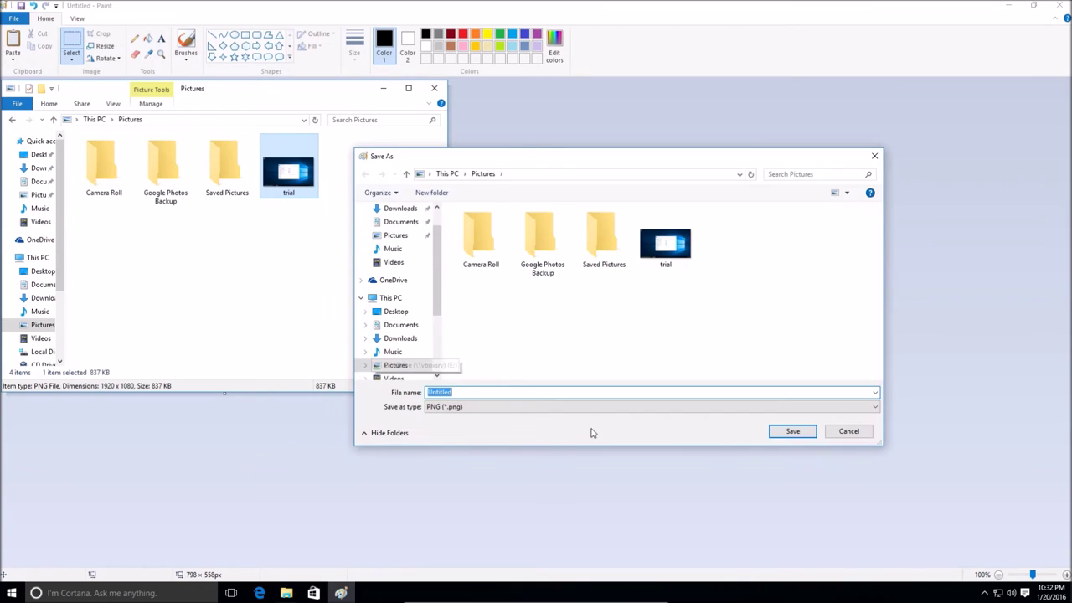
type("fileexporer")
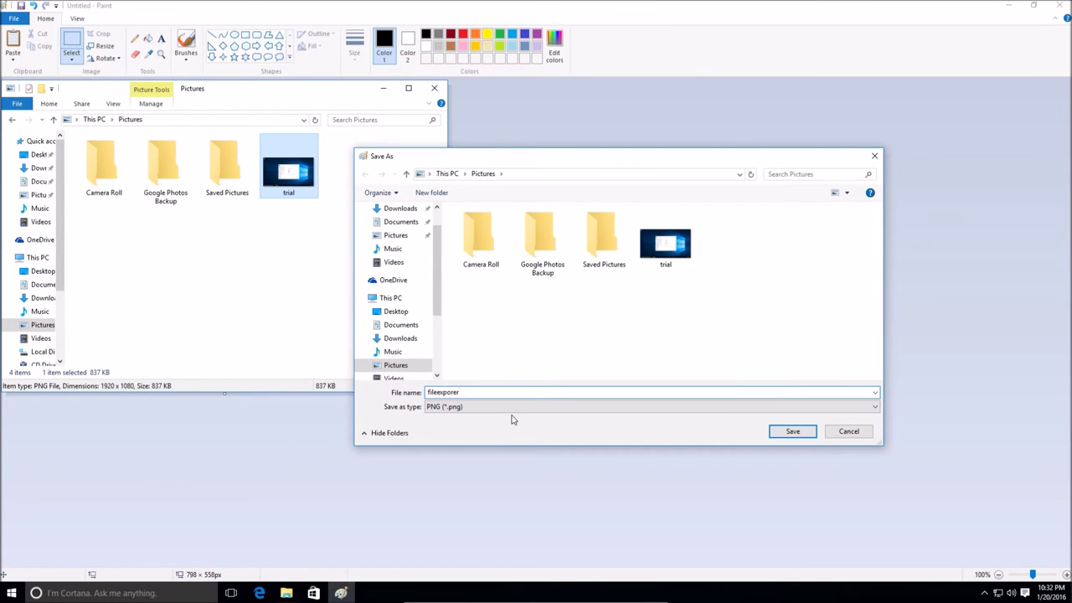
key("Return")
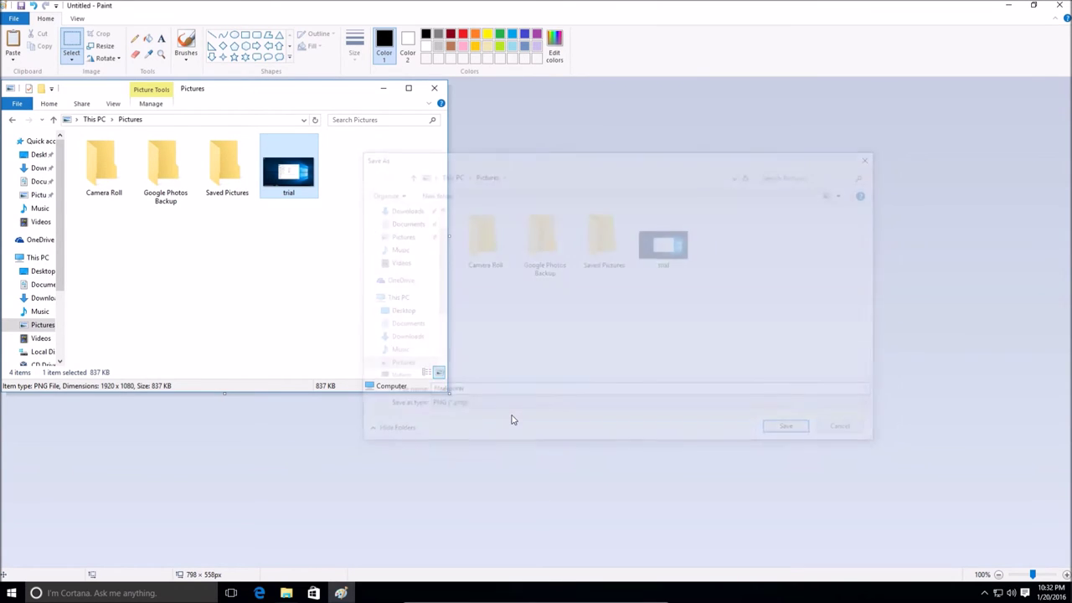
Close Paint and open File Explorer at Quick access from the taskbar
left_click(1060, 5)
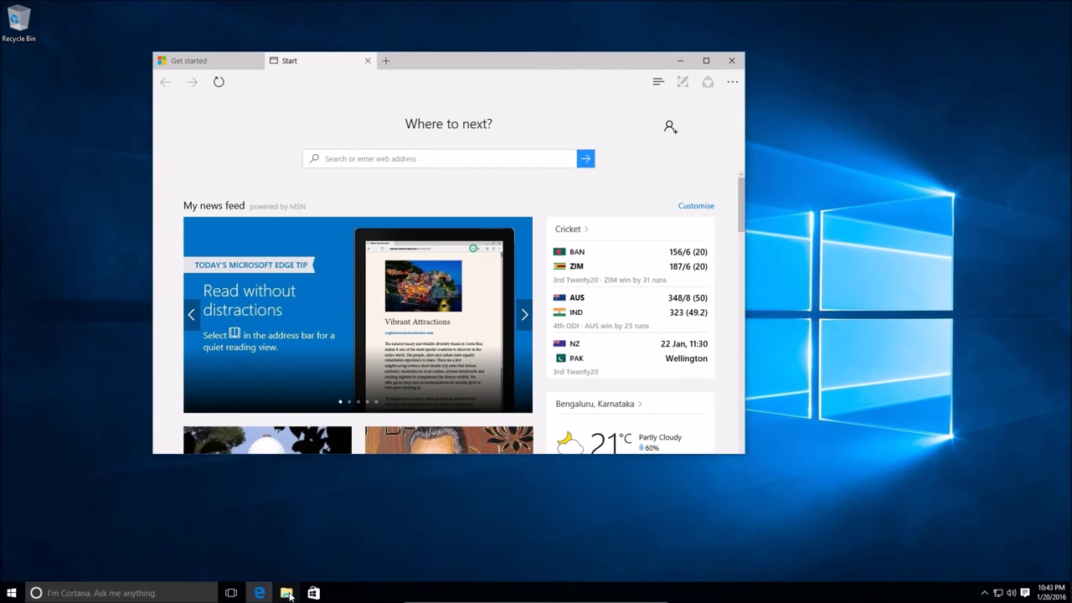
left_click(285, 592)
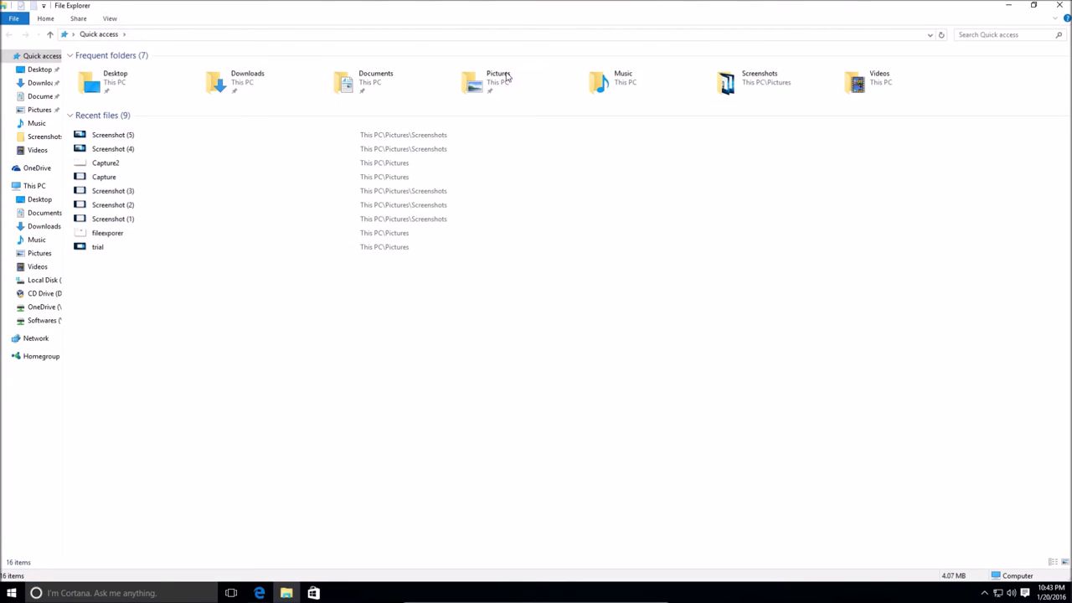
Open Pictures > Screenshots, preview Screenshot (5) and Screenshot (4) in Photos, then close it
double_click(509, 88)
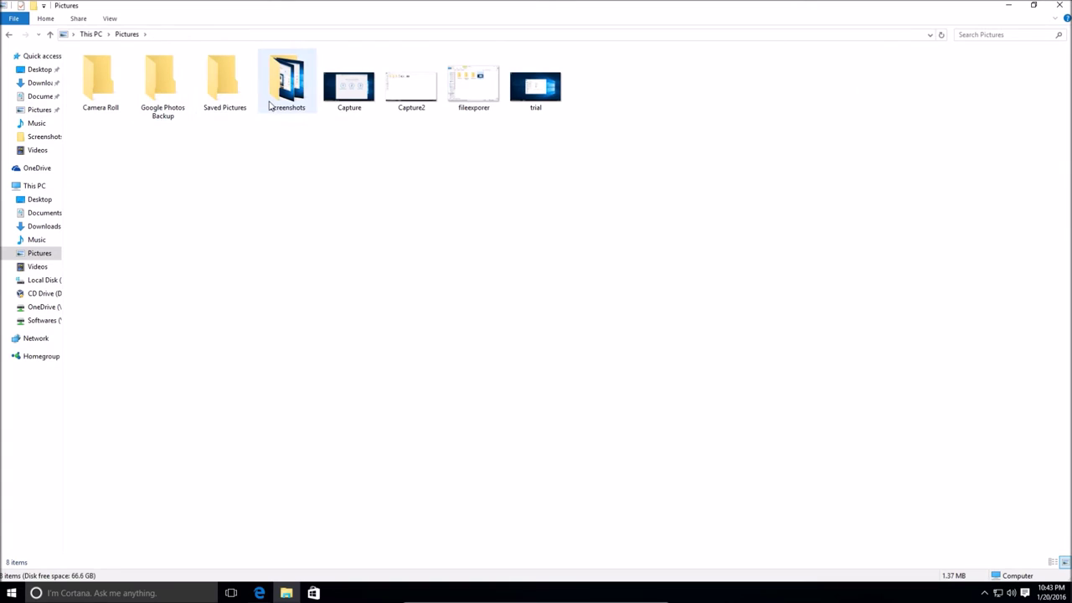
left_click(290, 97)
double_click(292, 97)
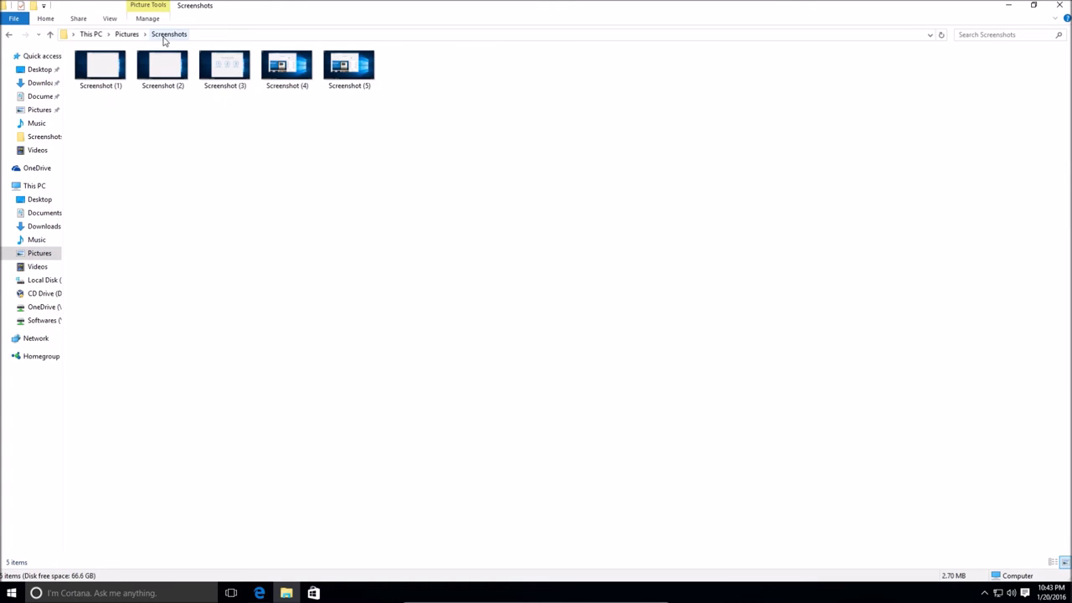
left_click(133, 37)
double_click(284, 79)
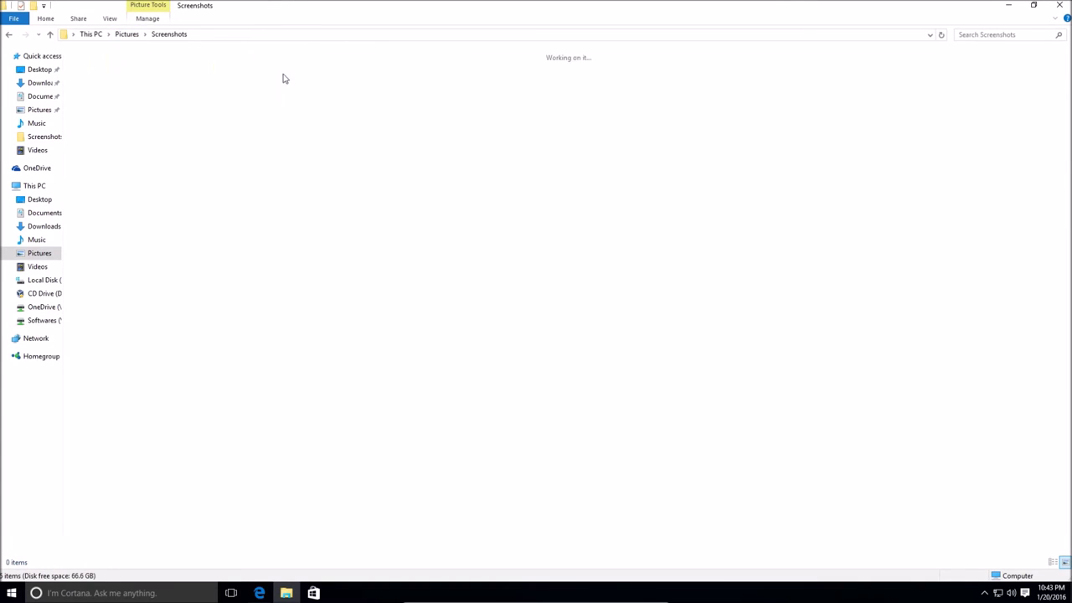
double_click(351, 71)
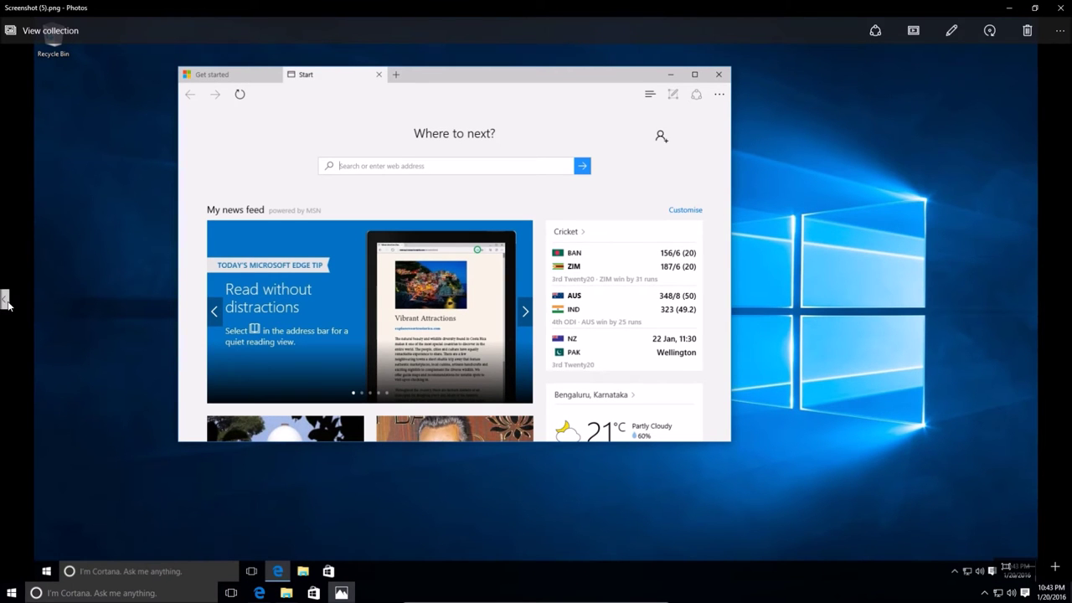
left_click(5, 299)
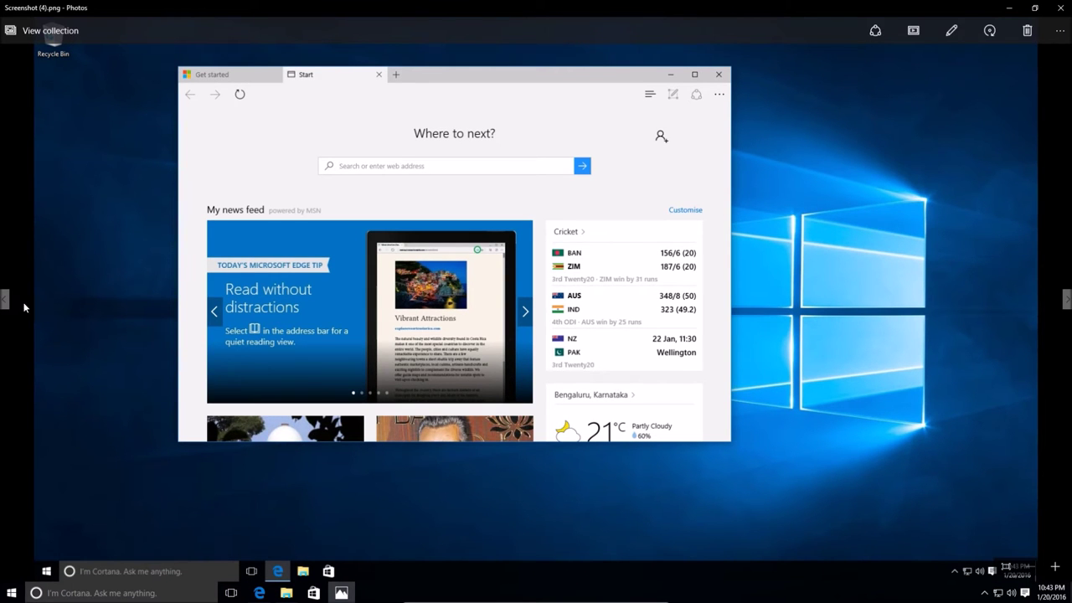
left_click(1061, 10)
left_click(503, 289)
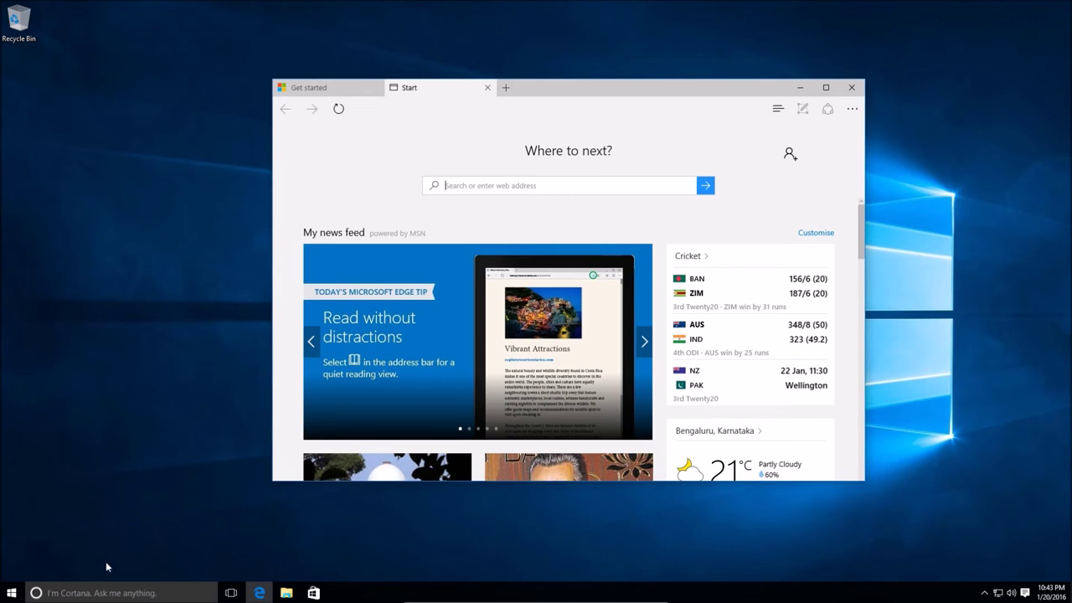
Launch Snipping Tool by searching 'snip', move it top-left, and show the snip-type list
left_click(106, 593)
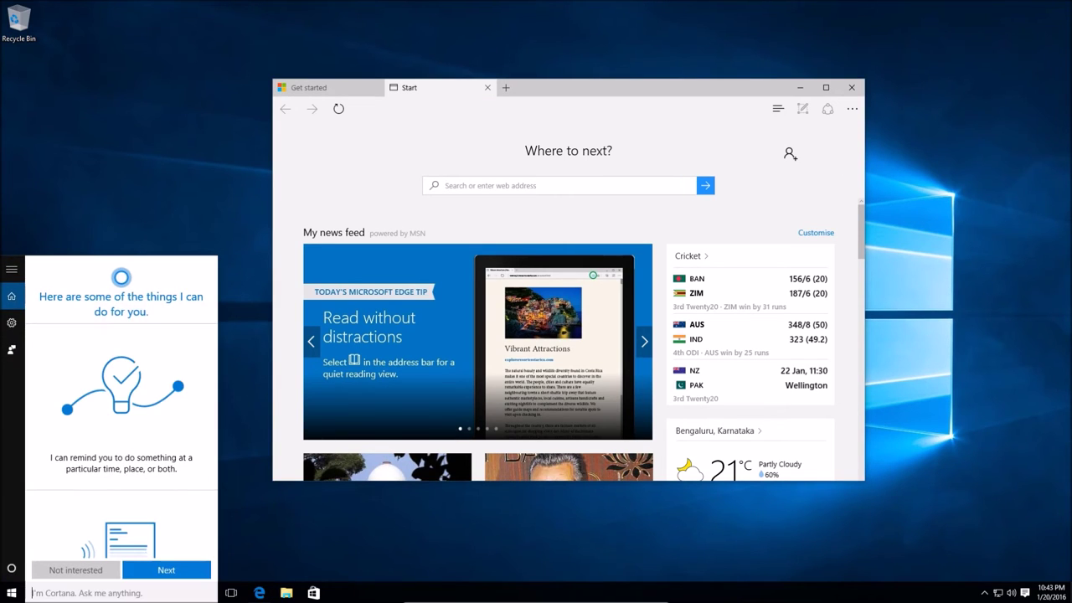
type("snip")
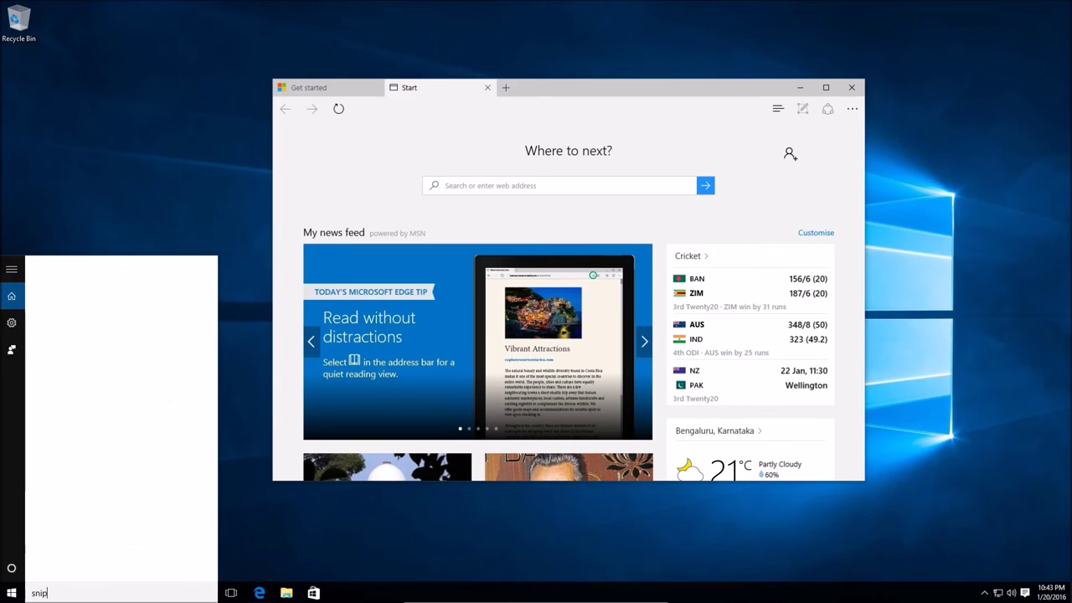
right_click(84, 292)
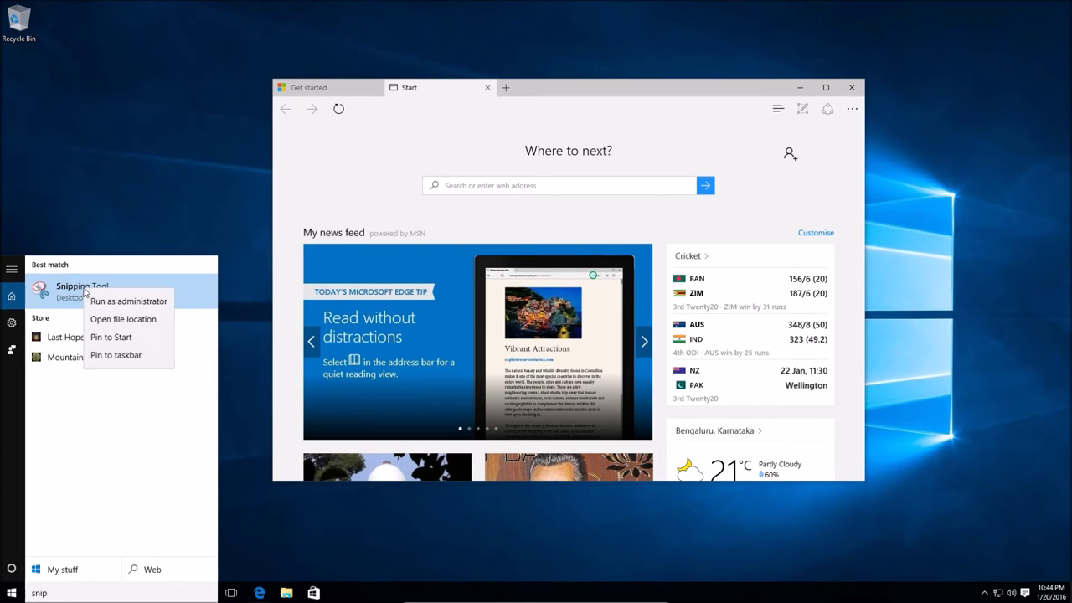
left_click(62, 285)
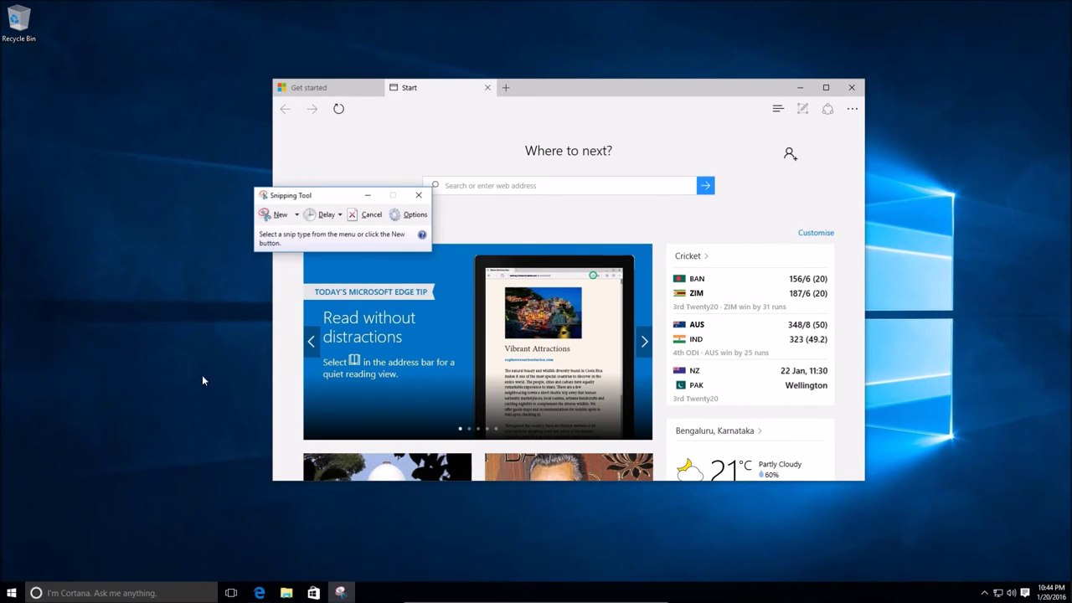
mouse_move(339, 196)
left_mouse_down()
mouse_move(273, 82)
mouse_move(179, 81)
left_mouse_up()
left_click(229, 99)
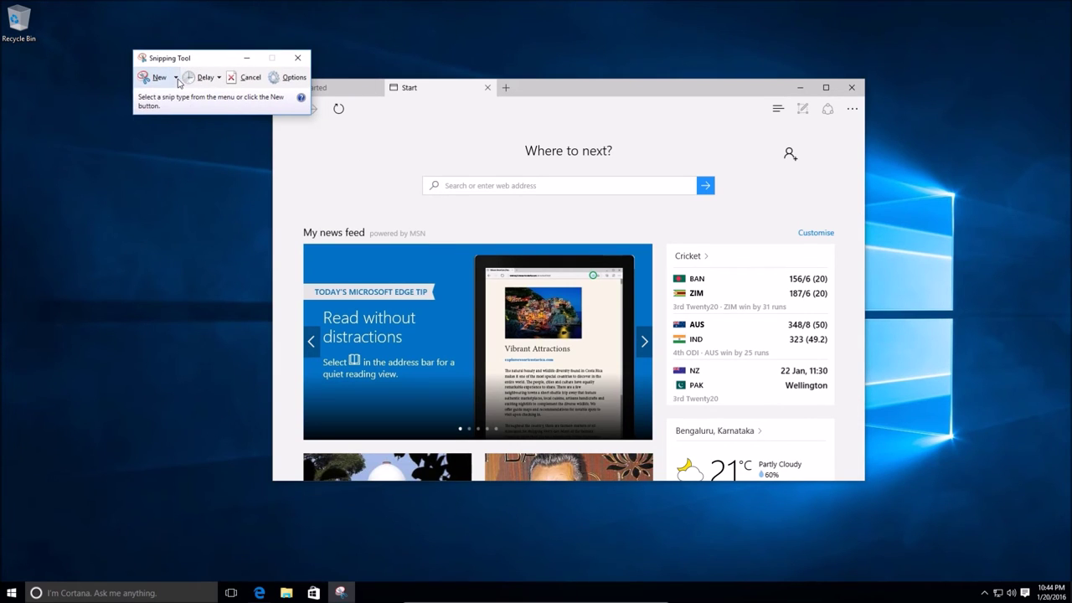
left_click(177, 78)
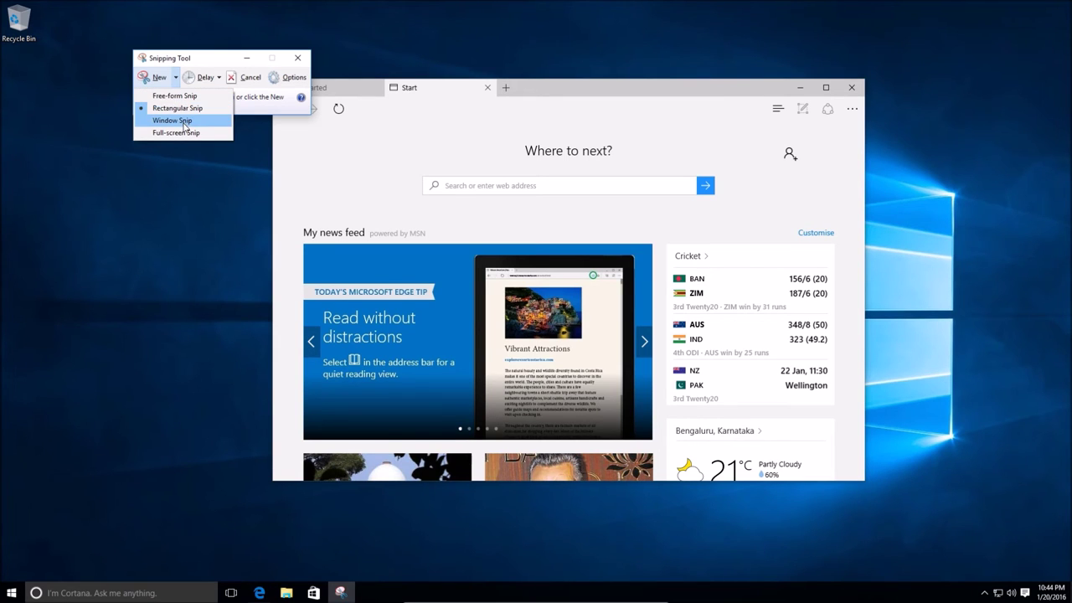
Capture the Edge window as a rectangular snip and maximize the snip editor
left_click(198, 113)
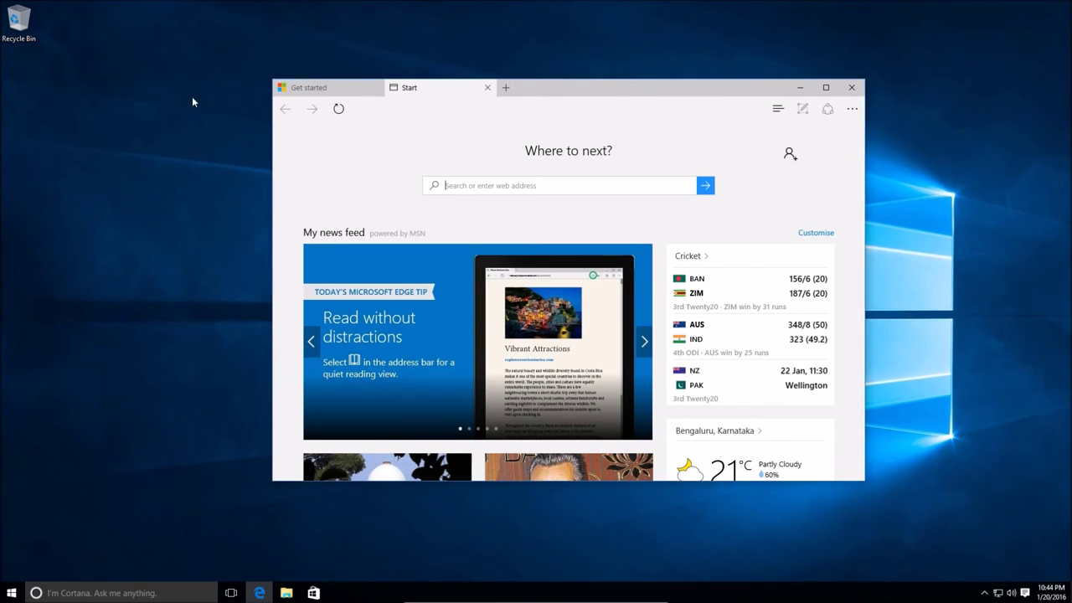
left_click_drag(187, 55, 147, 32)
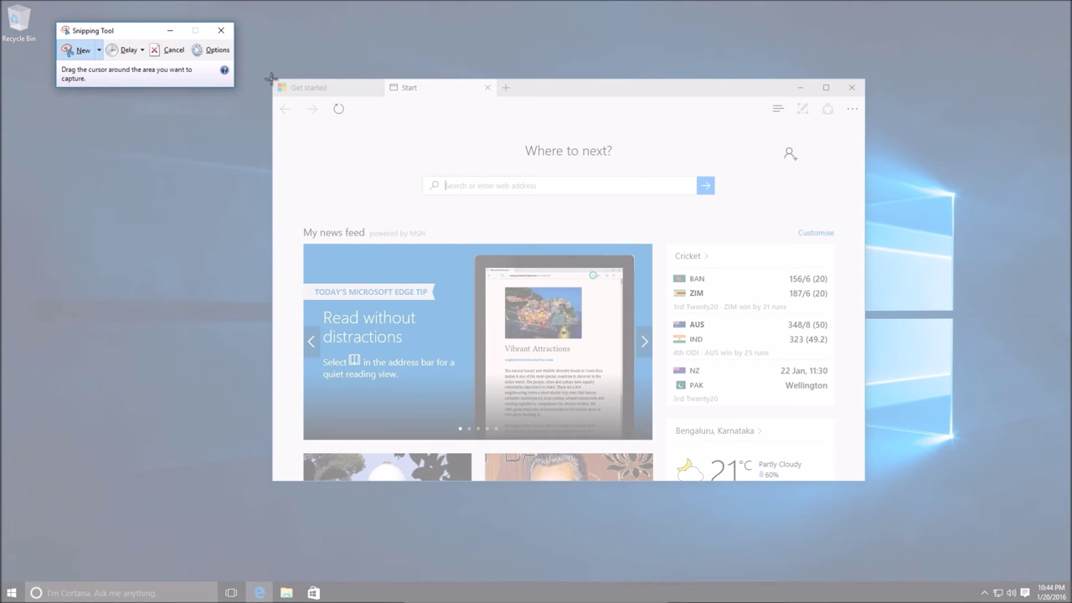
left_click_drag(270, 77, 866, 483)
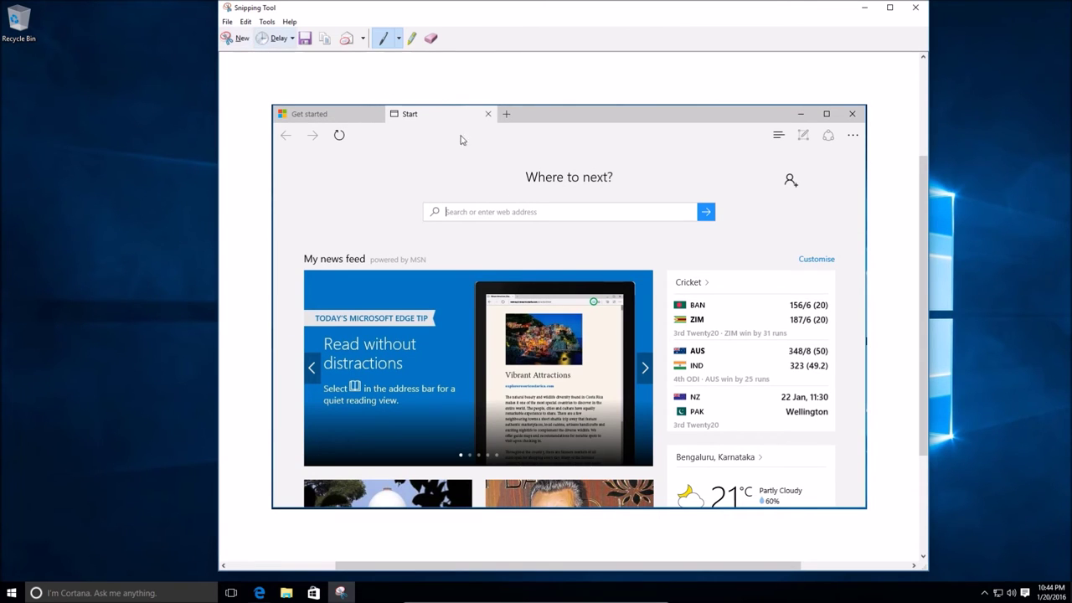
left_click(889, 7)
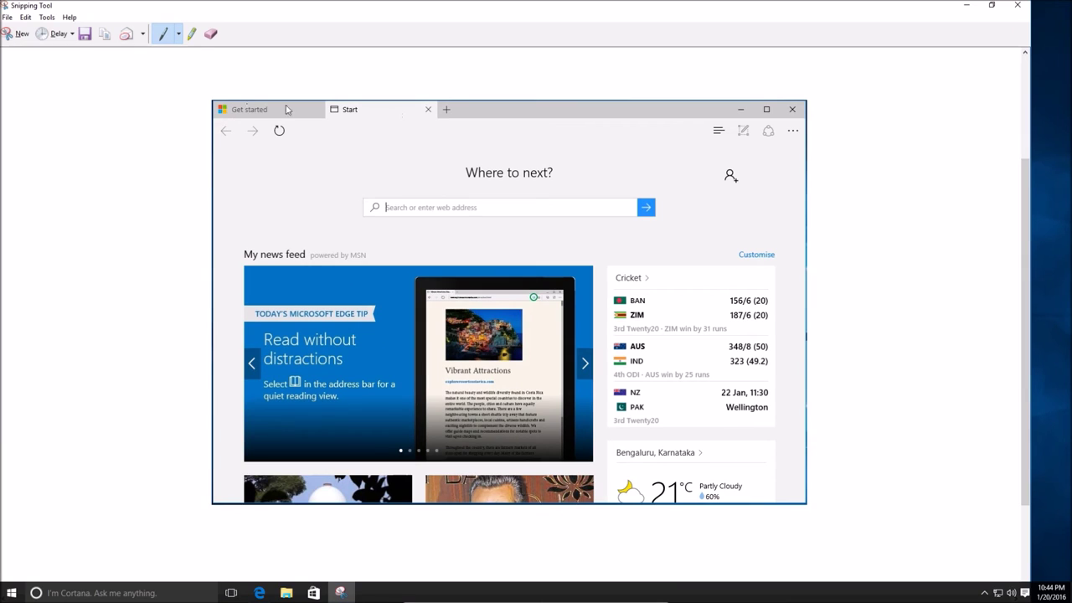
Circle the BAN/ZIM scores with a blue pen and highlight AUS and IND
left_click(26, 17)
left_click(178, 34)
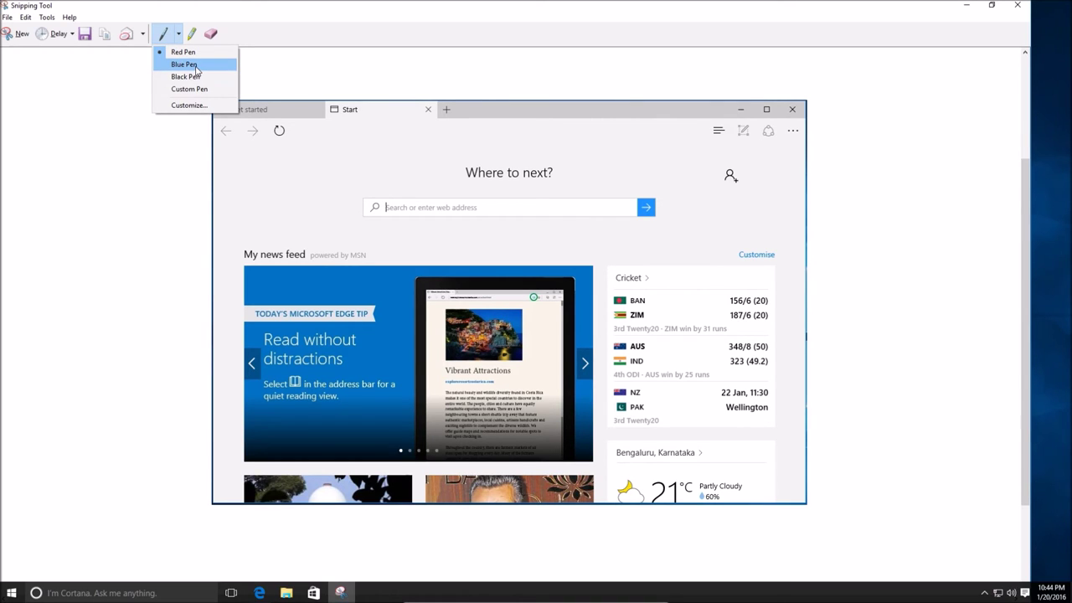
left_click(195, 68)
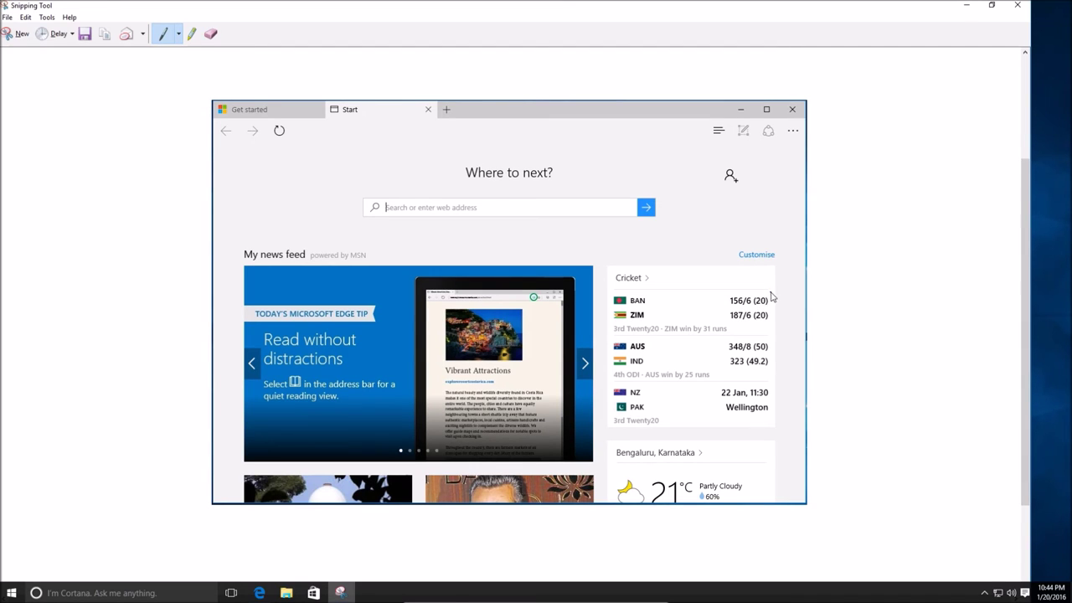
left_click_drag(772, 296, 772, 294)
left_click(191, 38)
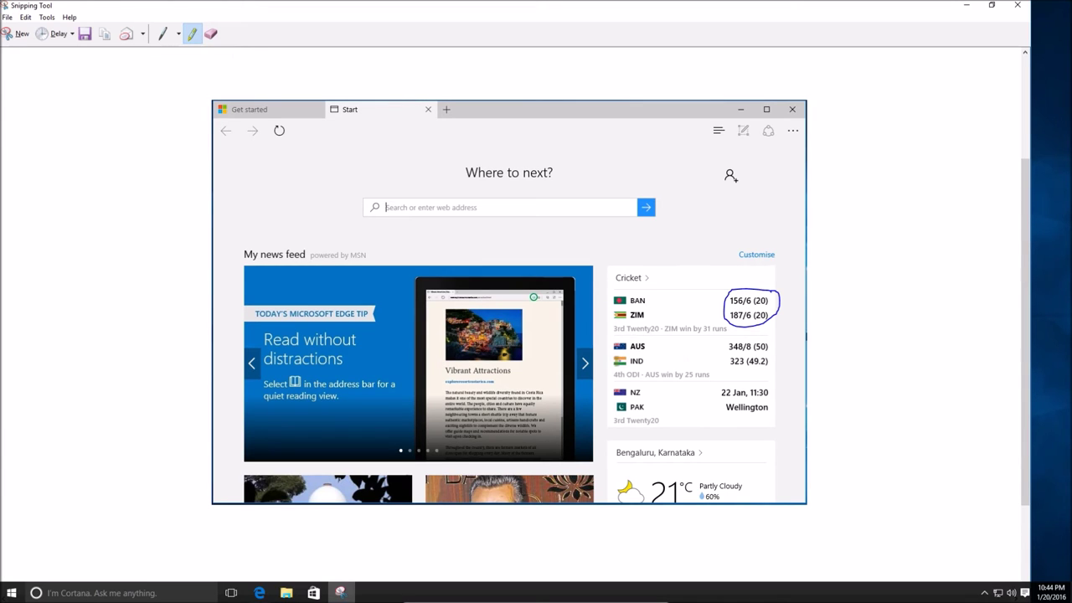
mouse_move(616, 361)
left_mouse_down()
mouse_move(647, 361)
mouse_move(639, 346)
mouse_move(647, 346)
left_mouse_up()
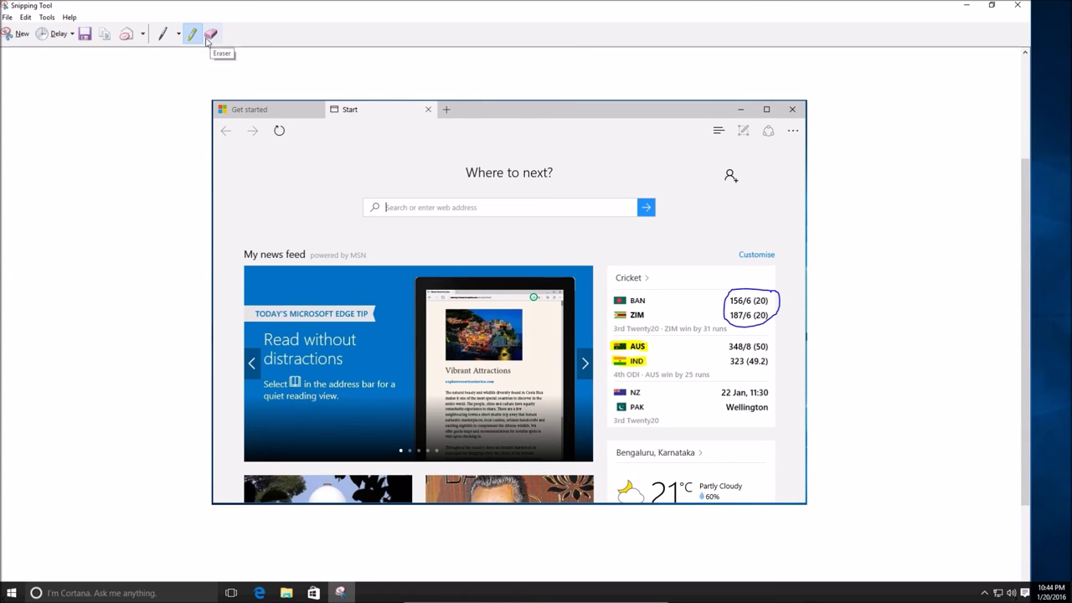
left_click(85, 38)
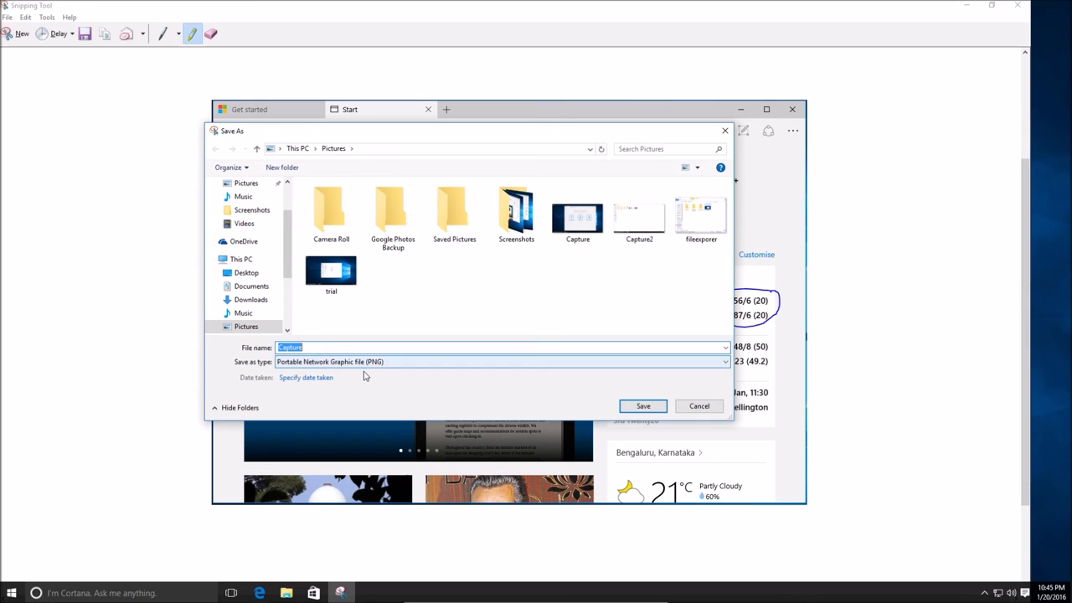
Save the annotated snip as PNG 'screenshot1' in Pictures, then open File Explorer
type("screenshot")
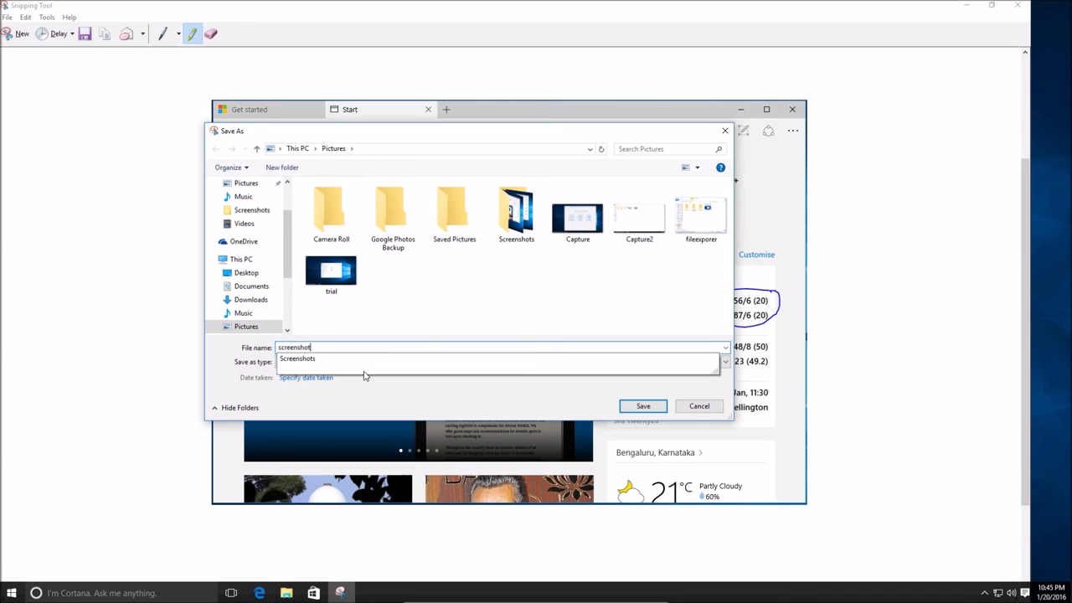
type("1")
key("Return")
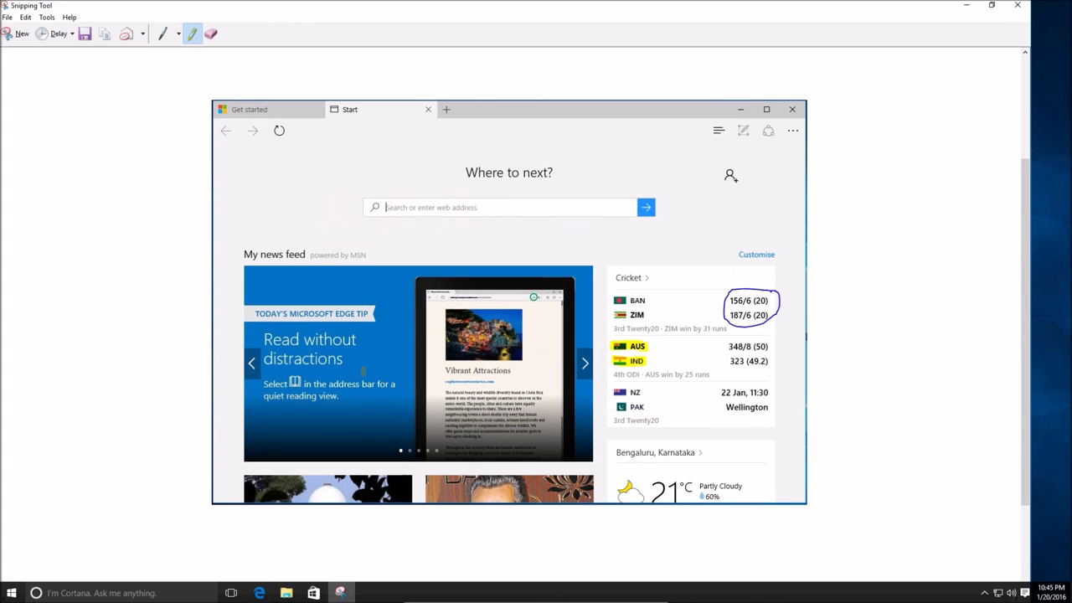
left_click(287, 594)
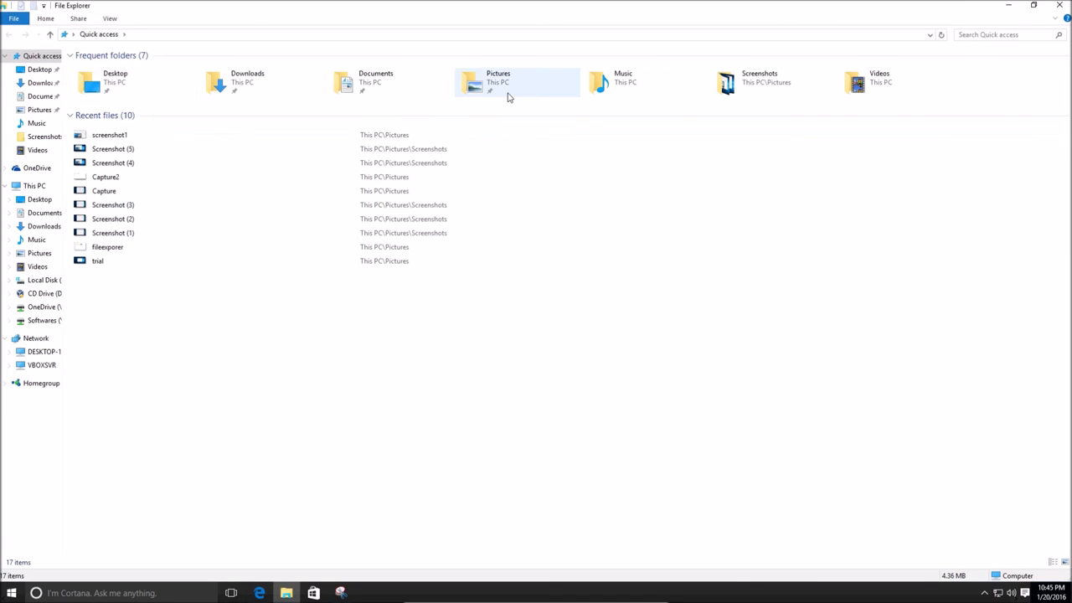
double_click(507, 97)
left_click(539, 92)
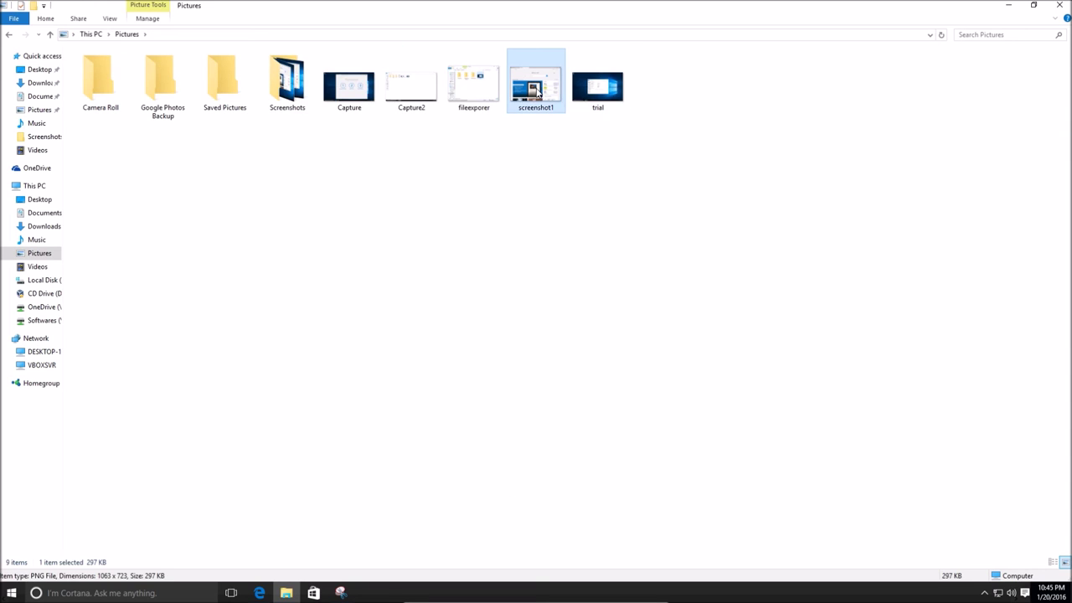
double_click(538, 92)
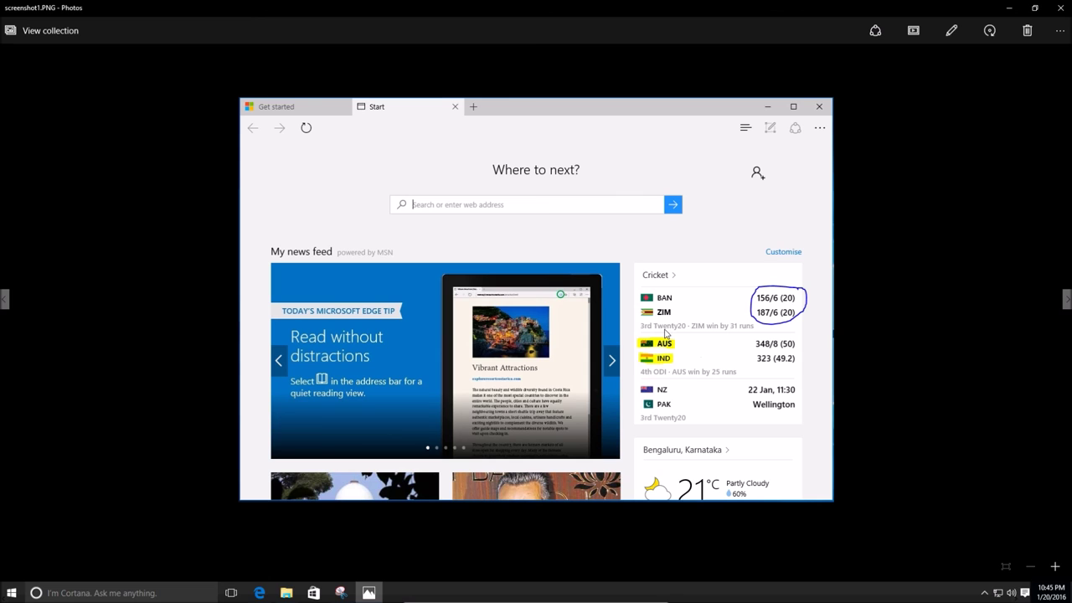
left_click(1061, 8)
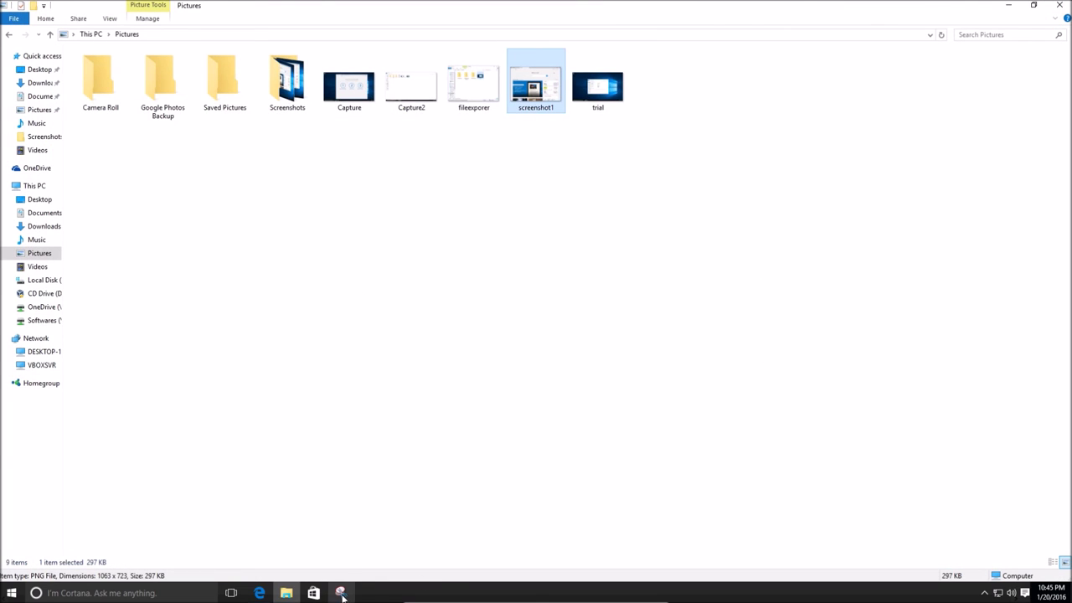
left_click(340, 593)
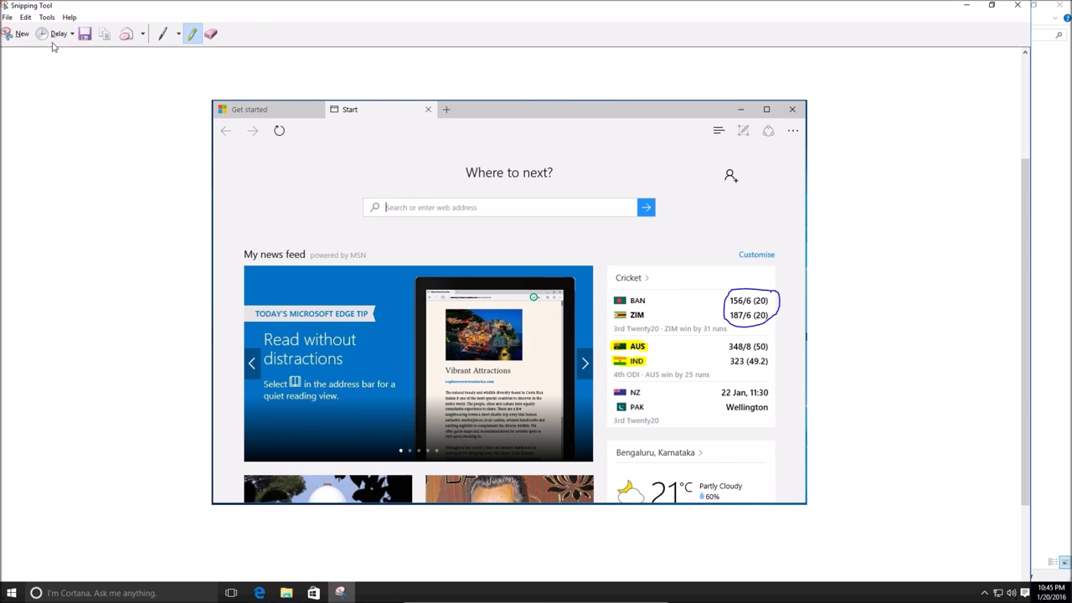
Use Full-screen Snip mode to capture the whole screen showing the Pictures folder
left_click(17, 34)
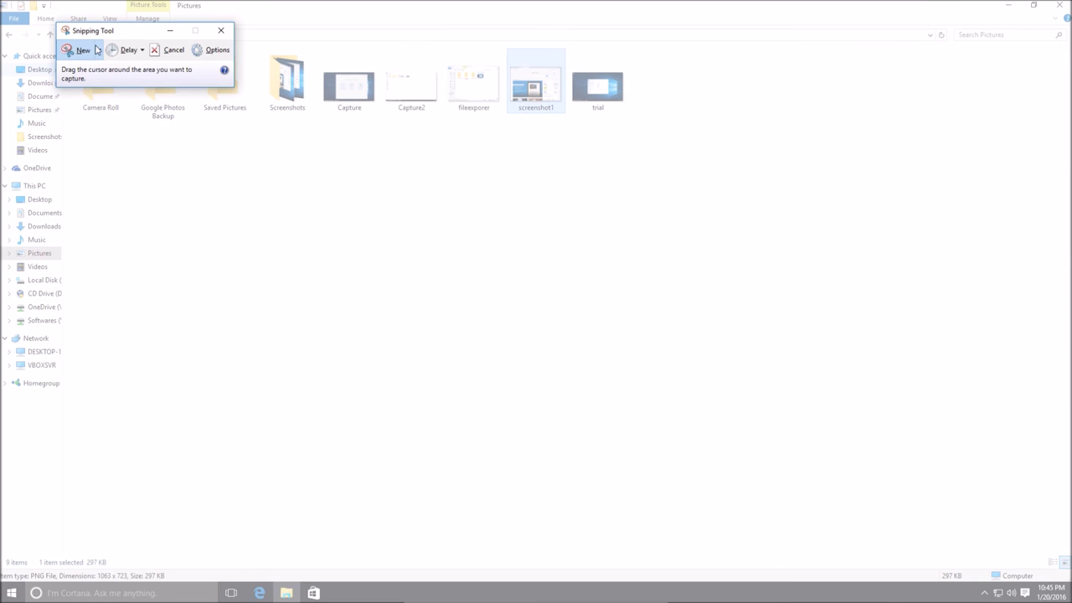
left_click(98, 50)
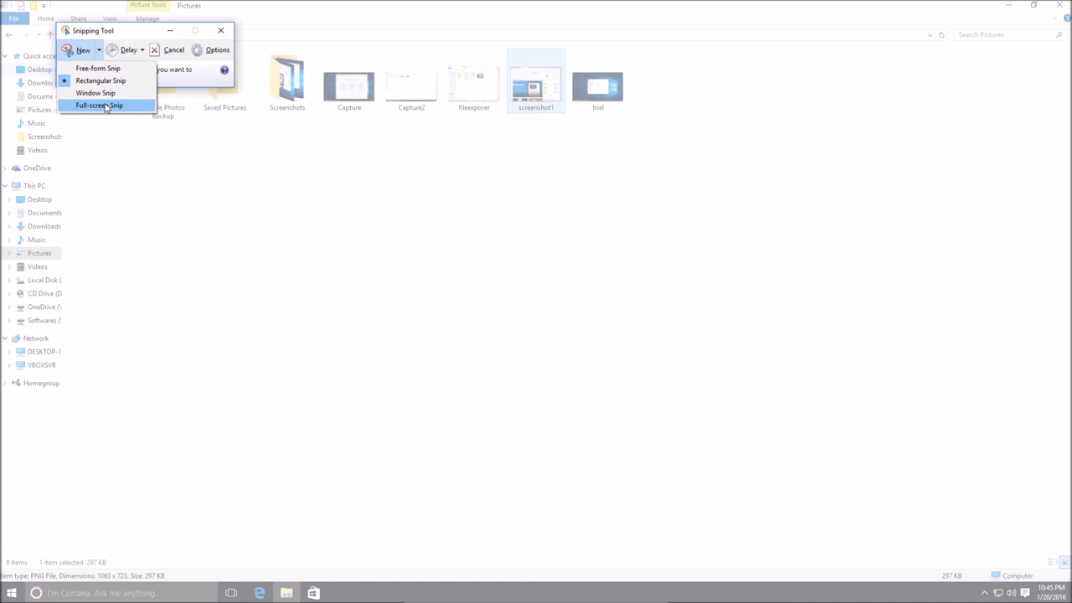
left_click(106, 106)
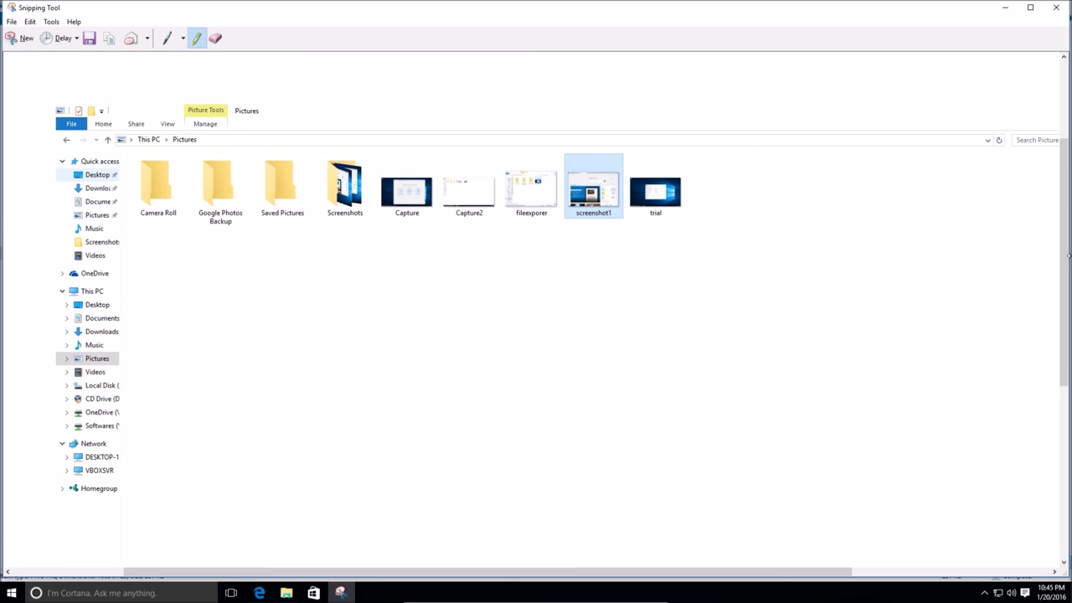
mouse_move(1067, 262)
left_mouse_down()
mouse_move(1067, 385)
mouse_move(1067, 180)
left_mouse_up()
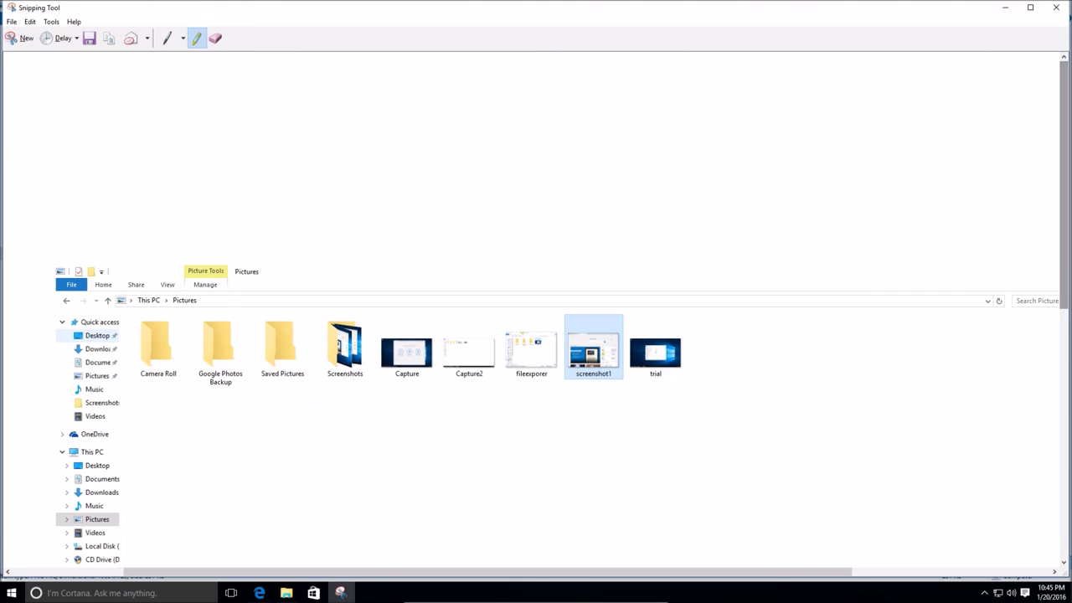
left_click(12, 21)
Save the full-screen snip in Pictures as PNG 'capture1', then close Snipping Tool
left_click(52, 51)
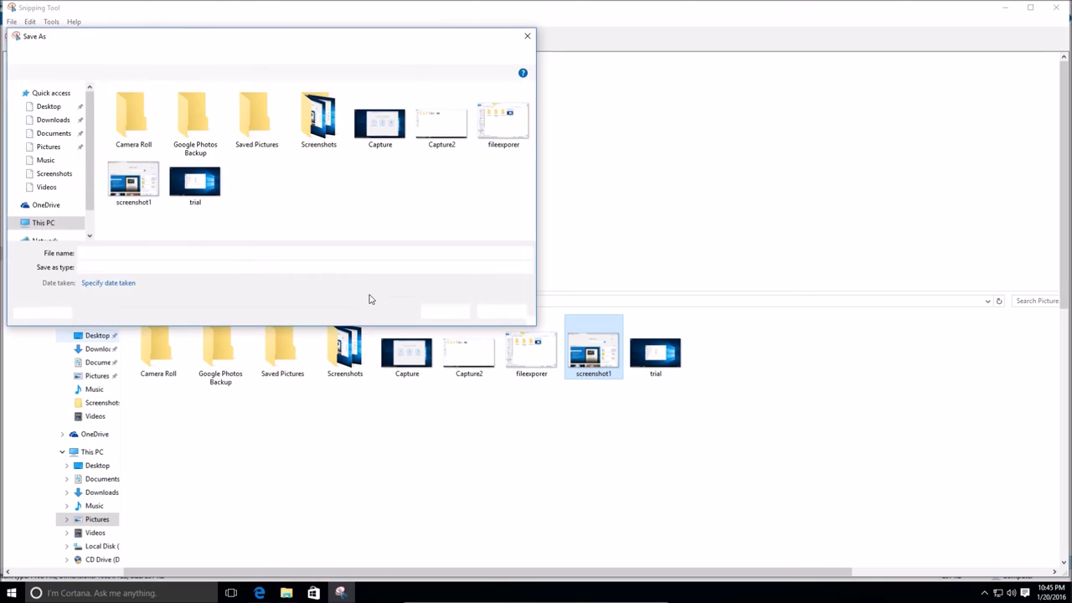
left_click(159, 268)
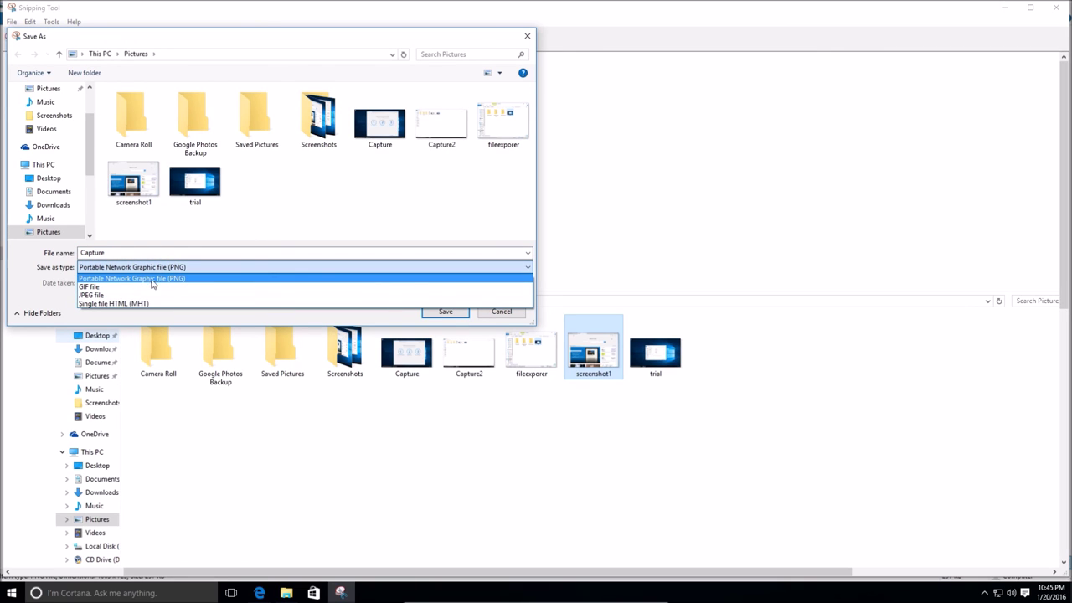
left_click(167, 280)
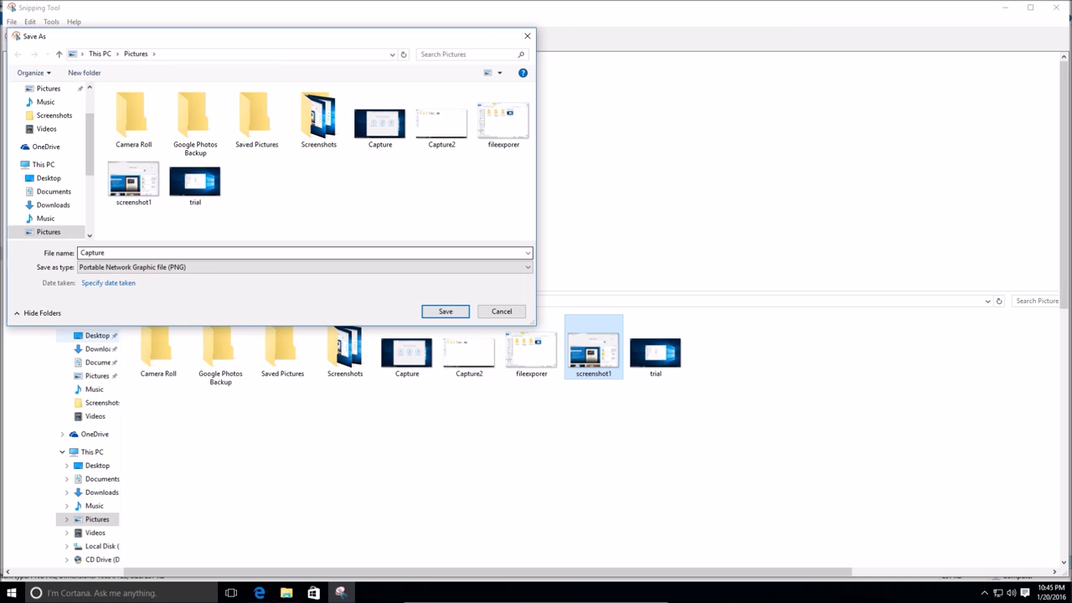
key("shift+Tab")
type("1")
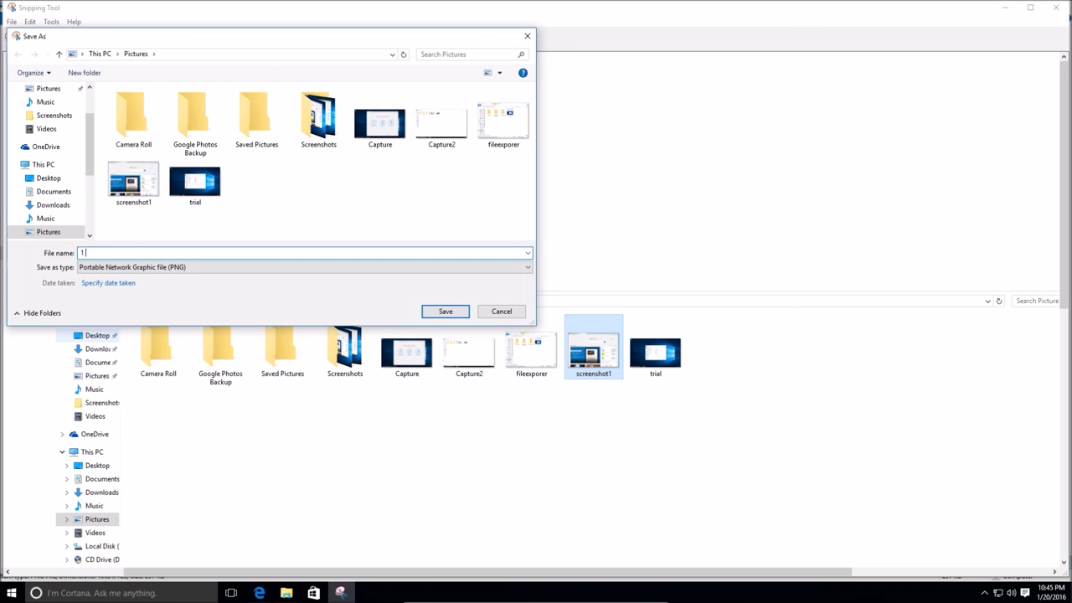
key("BackSpace")
type("c")
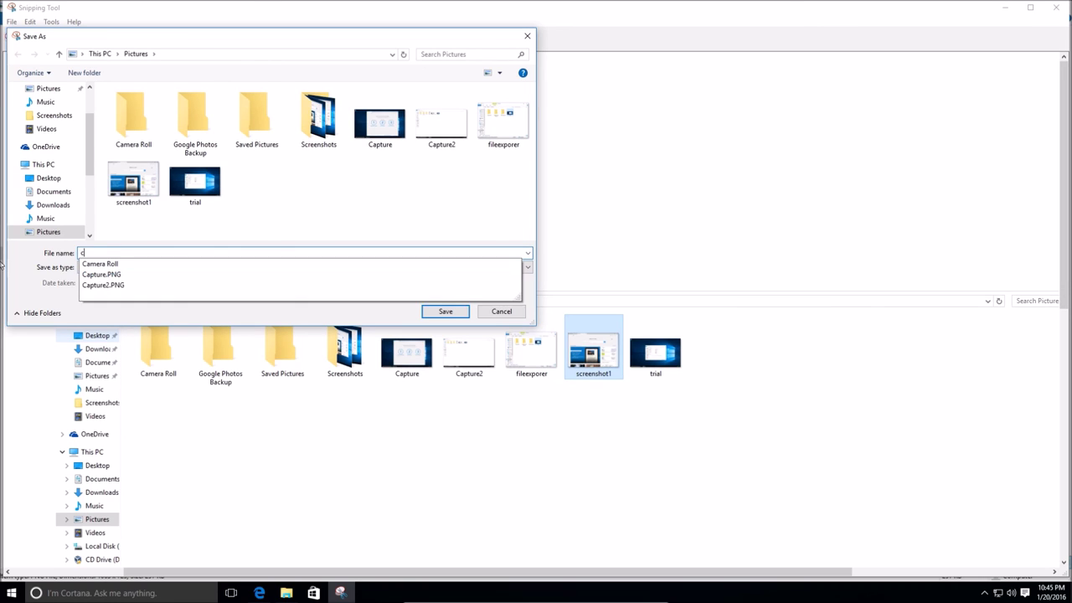
type("apture1")
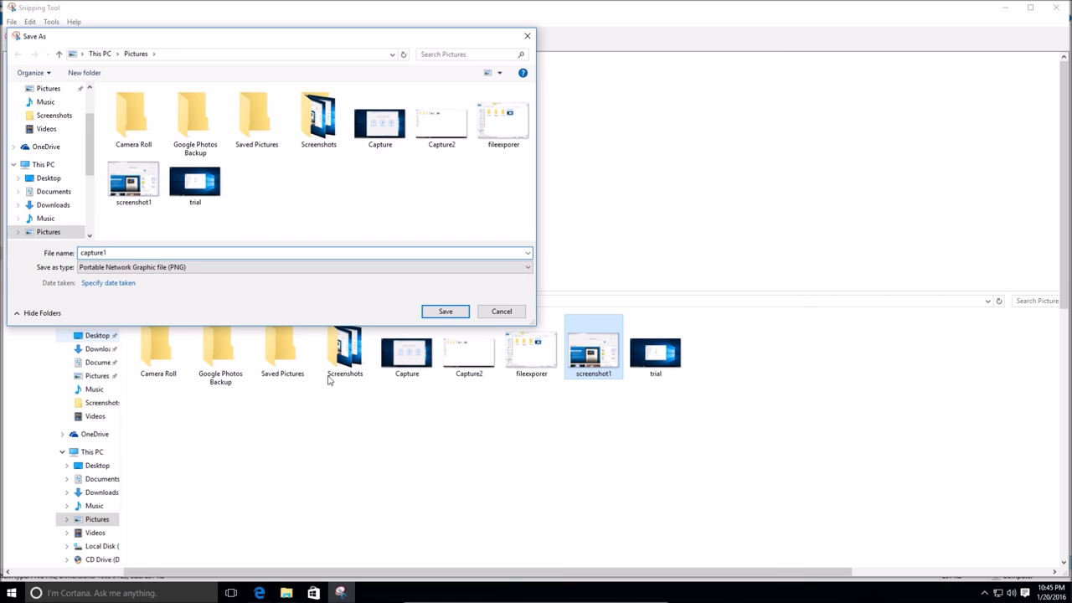
left_click(445, 312)
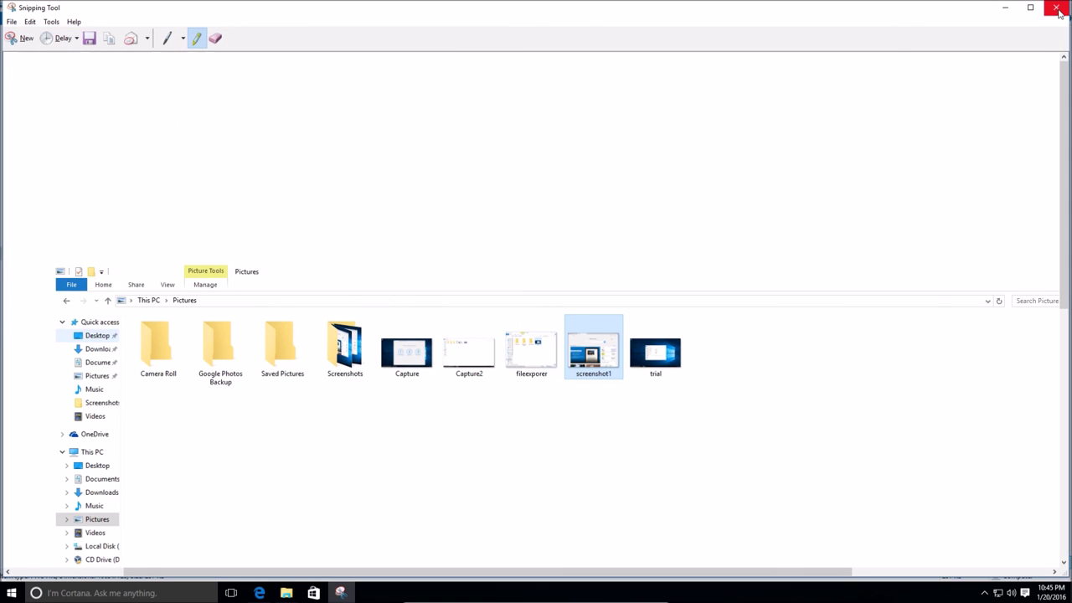
left_click(1056, 7)
Open capture1 from Pictures in Photos to check it, then close Photos
left_click(568, 144)
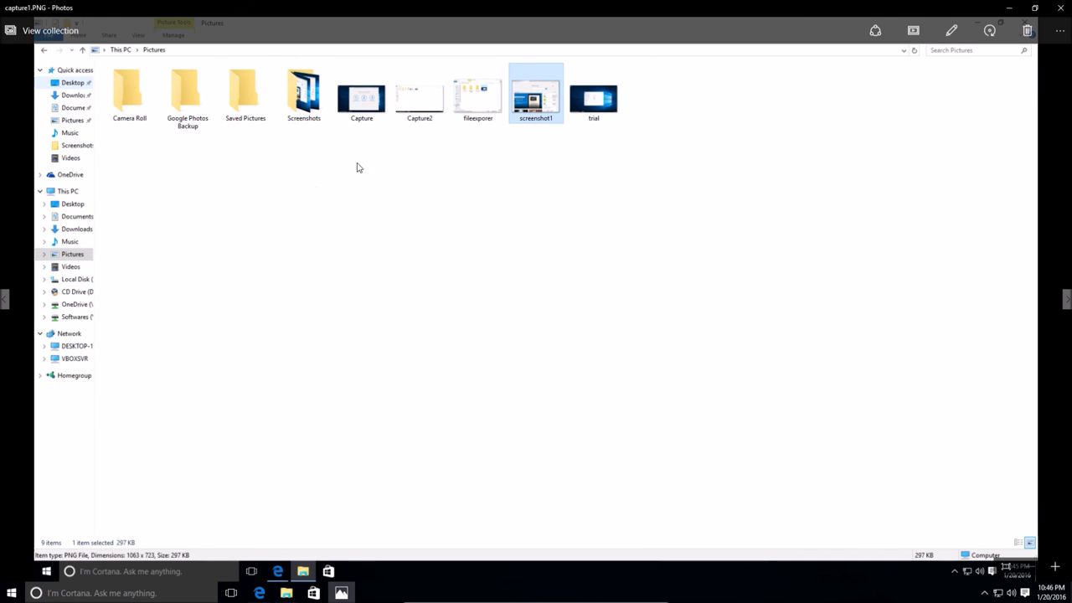
left_click(1064, 6)
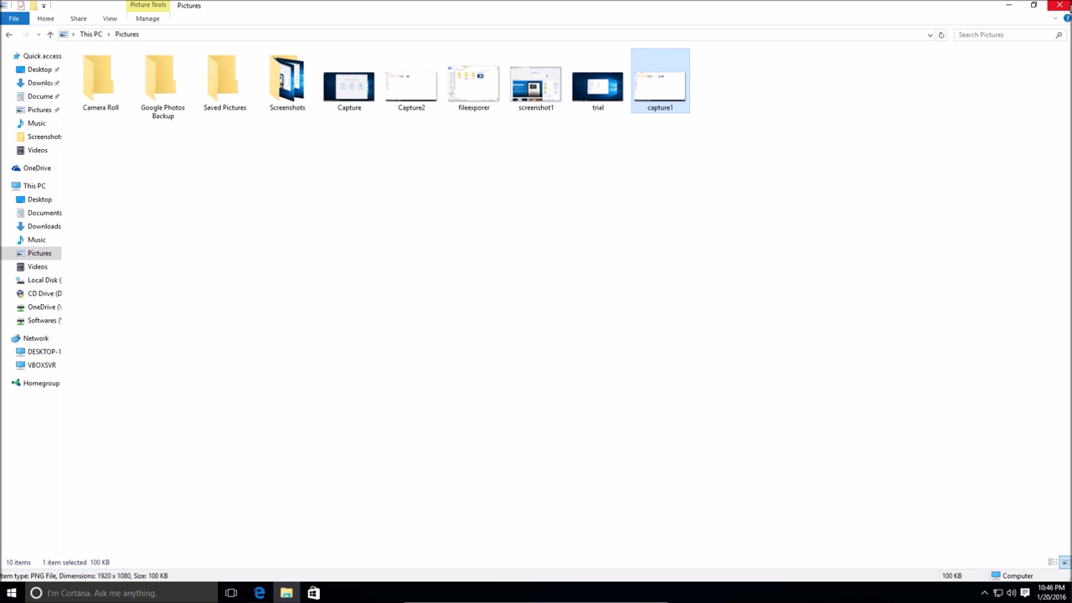